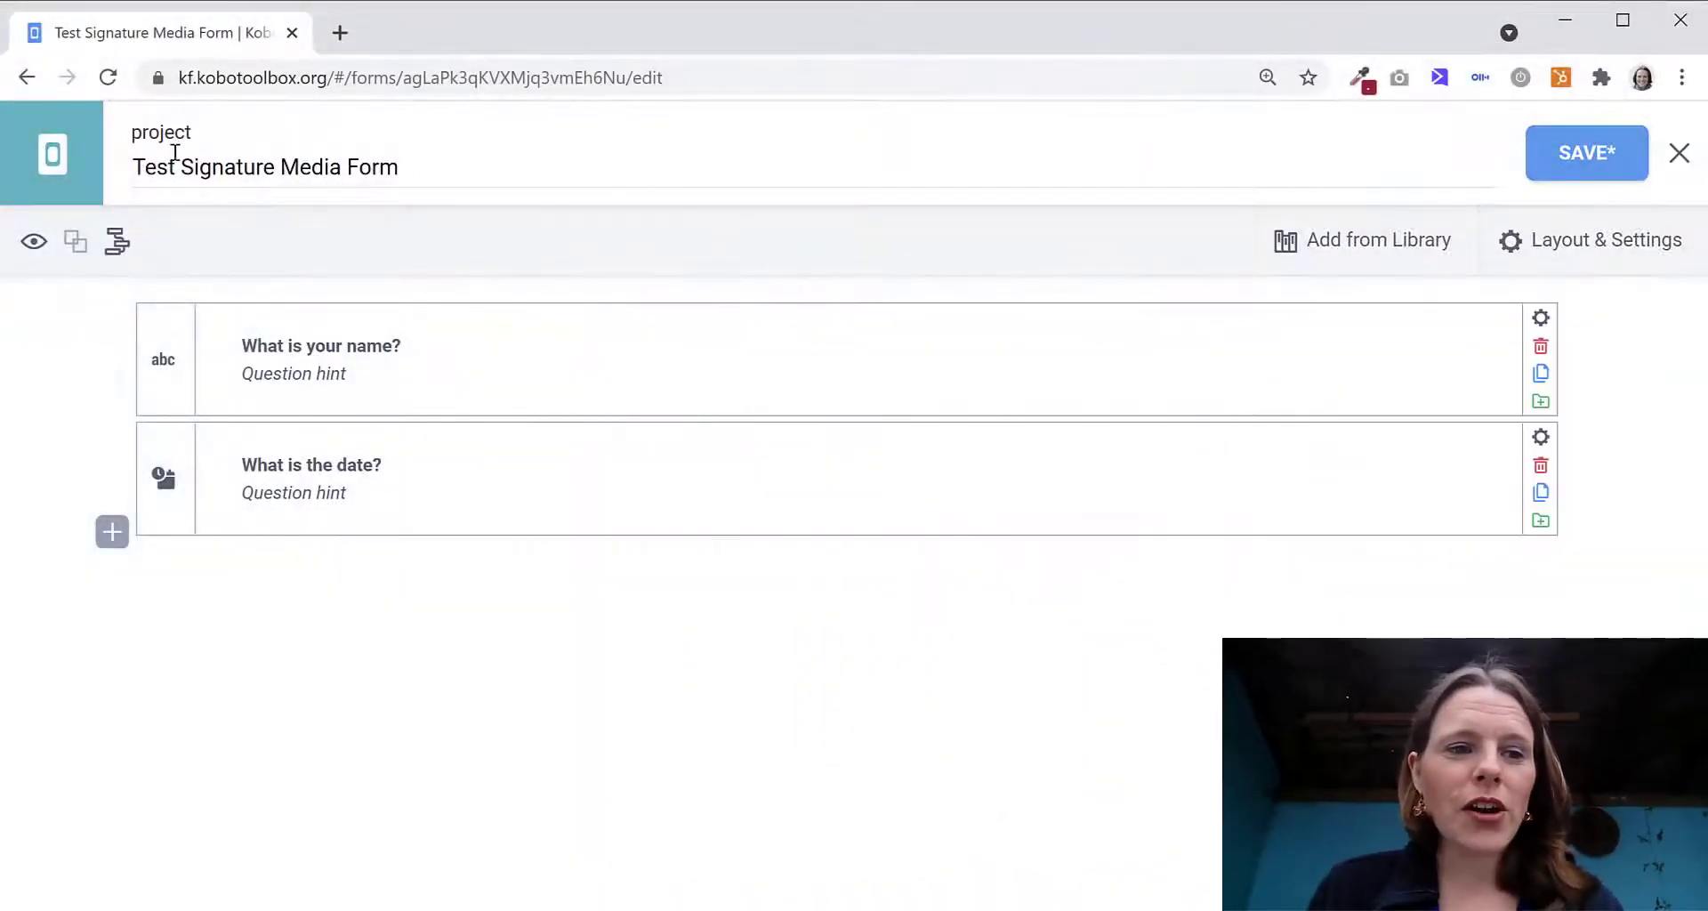
pyautogui.moveTo(156, 168); pyautogui.dragTo(427, 194)
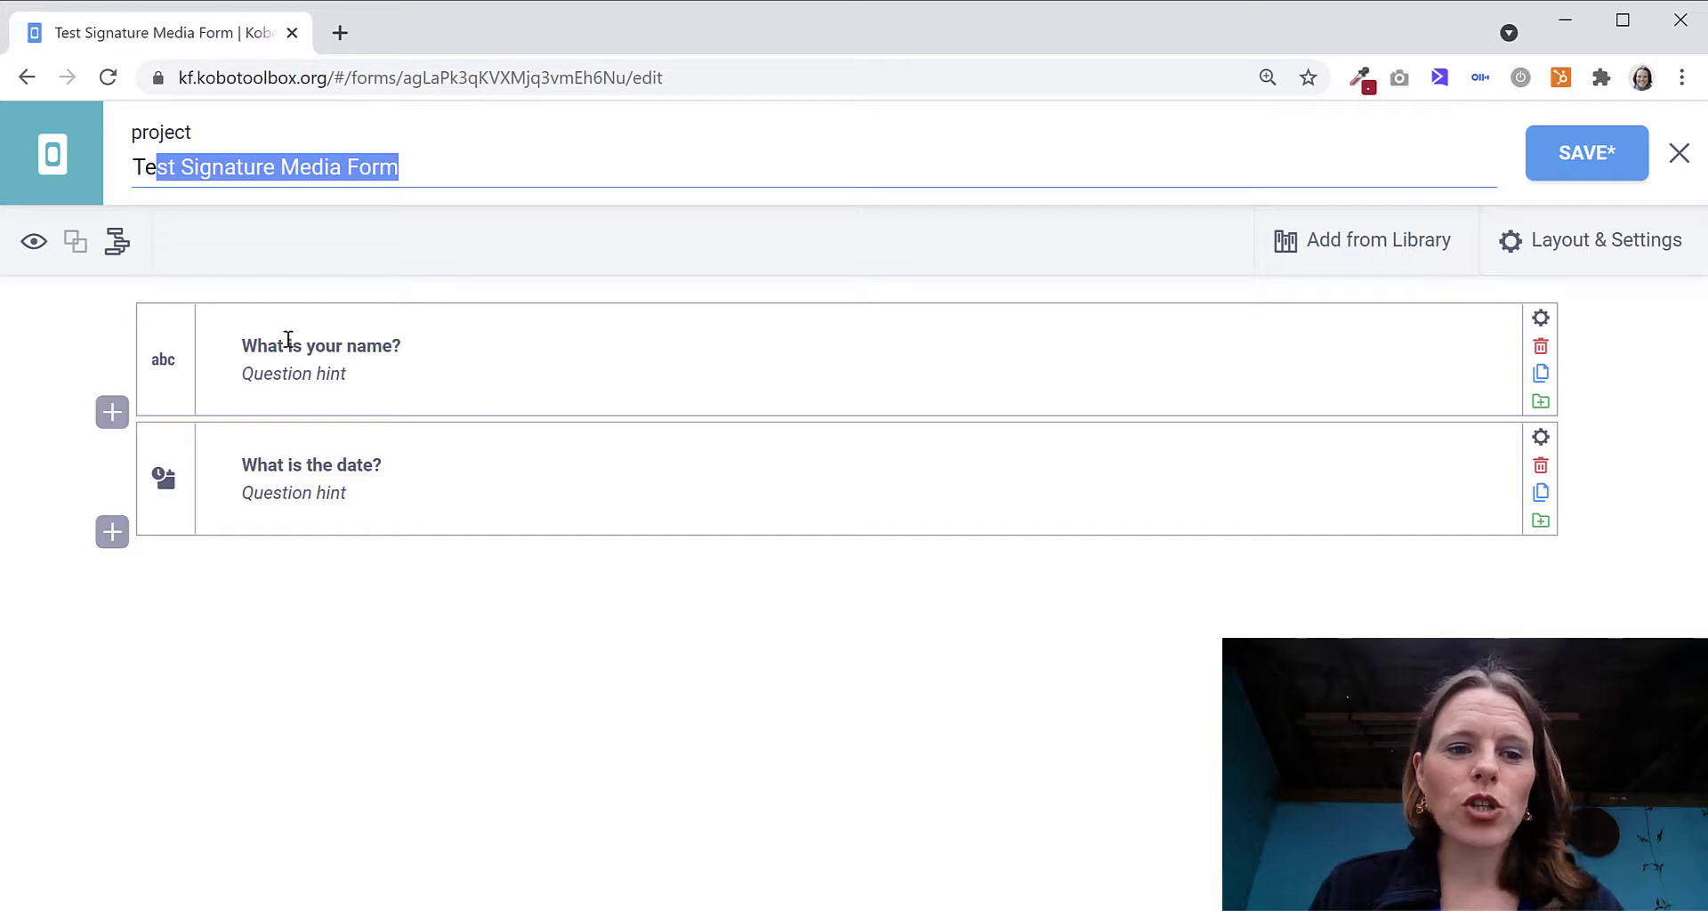
pyautogui.moveTo(265, 346); pyautogui.dragTo(404, 370)
pyautogui.click(312, 464)
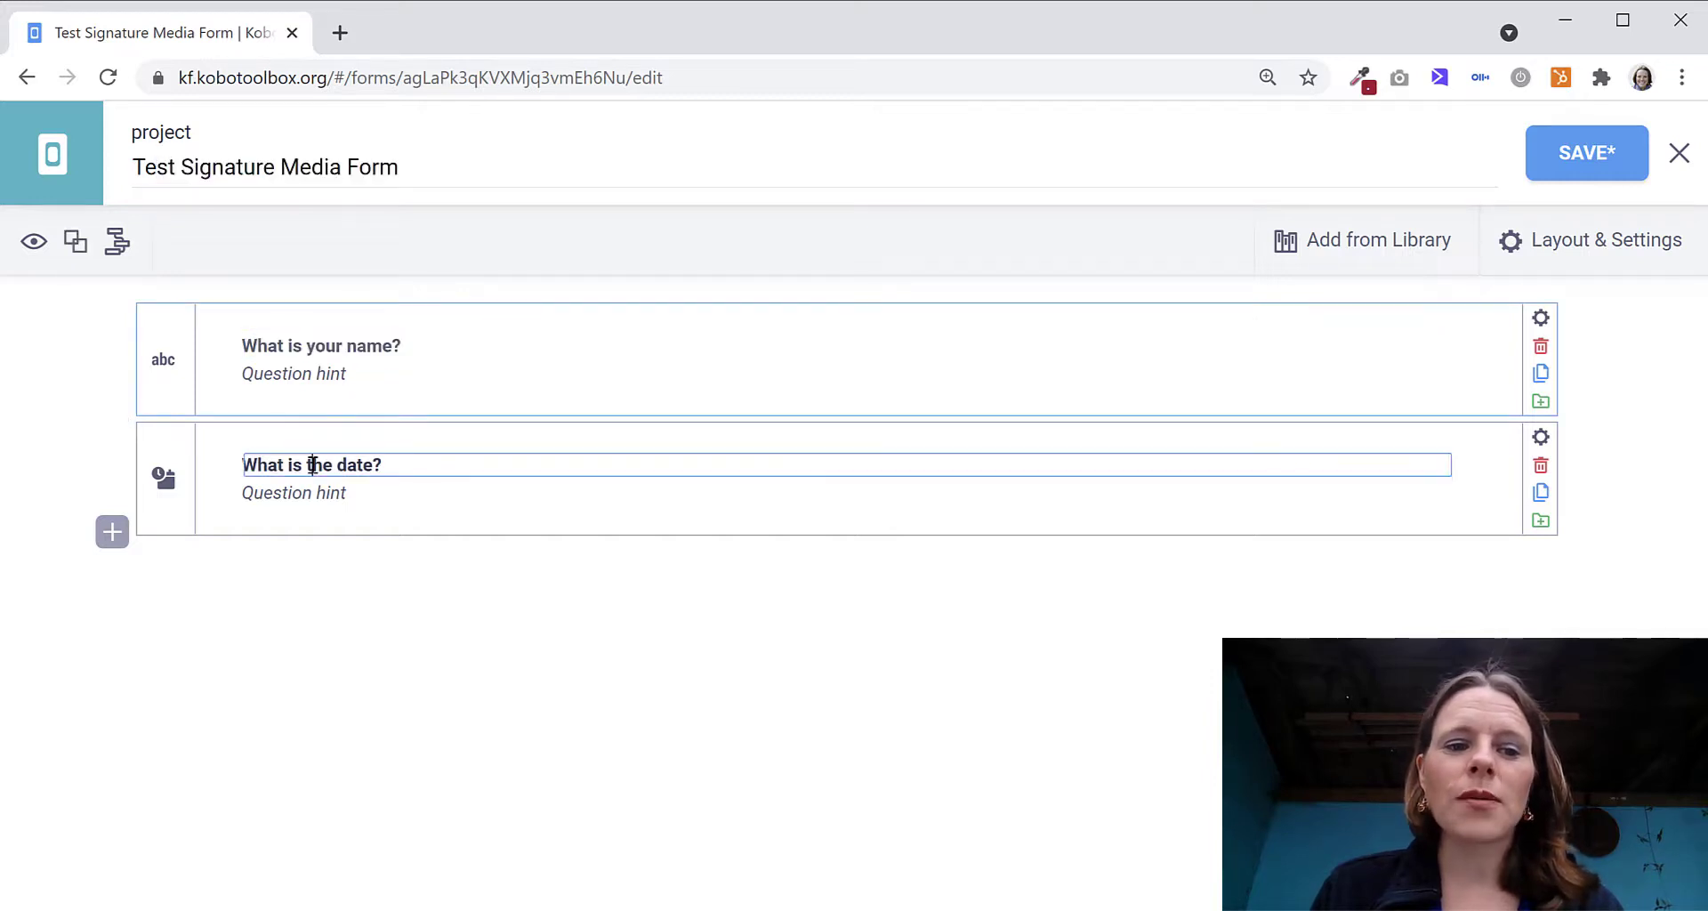
# Add a Photo question labelled "Please sign here:" after the date question
pyautogui.click(112, 541)
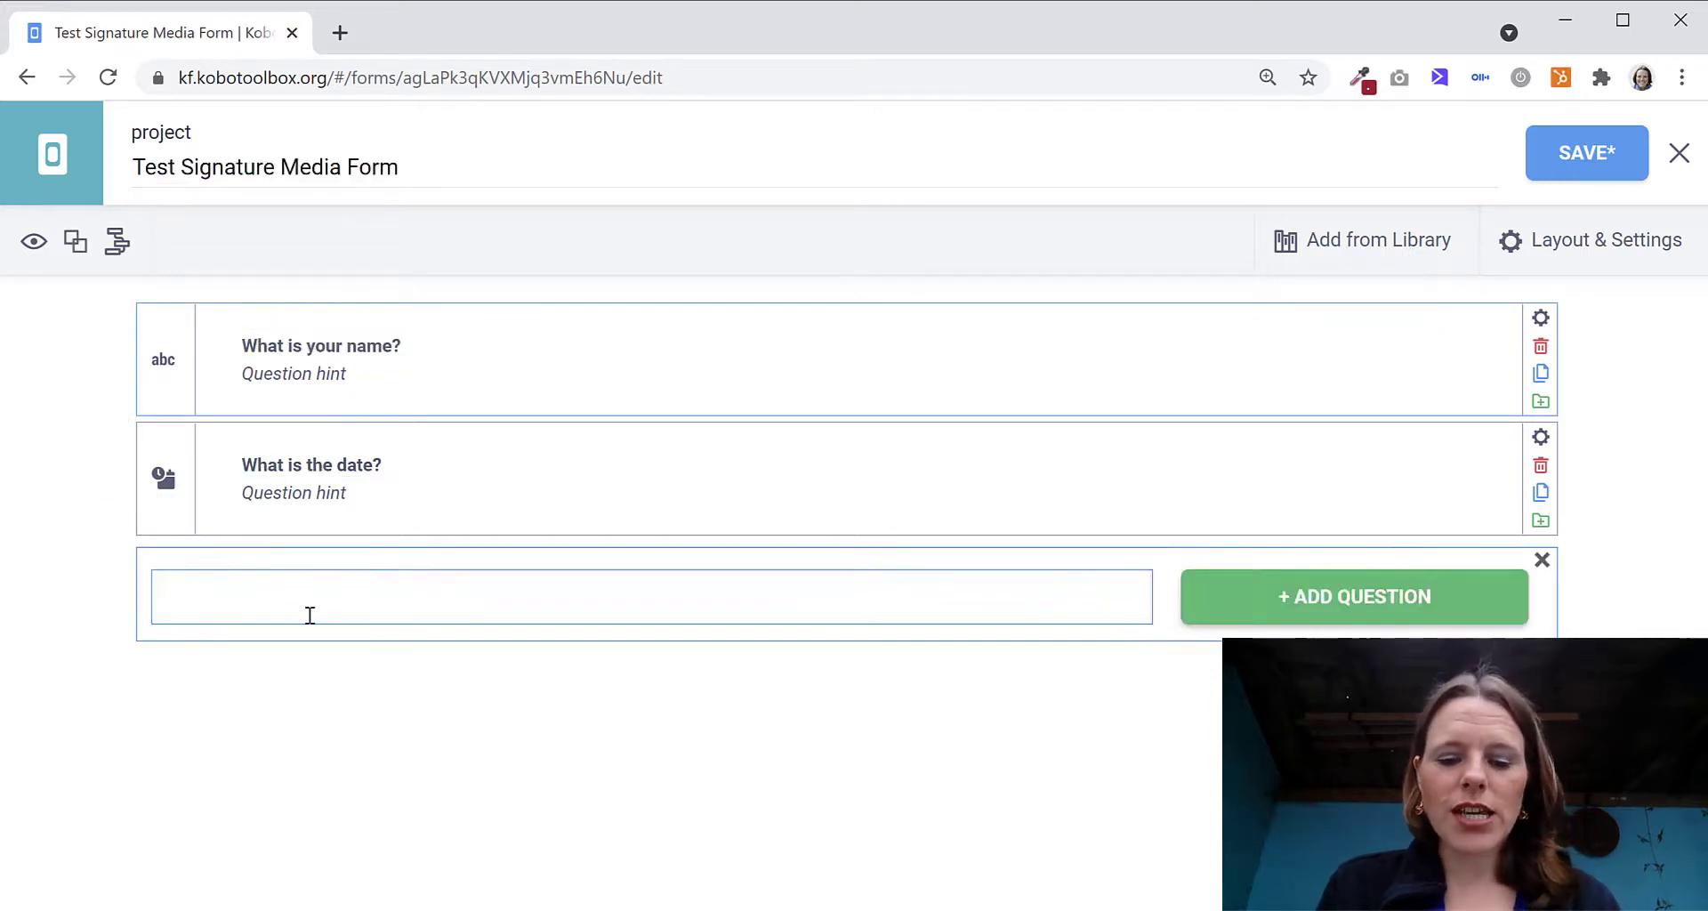
pyautogui.write('Please sign')
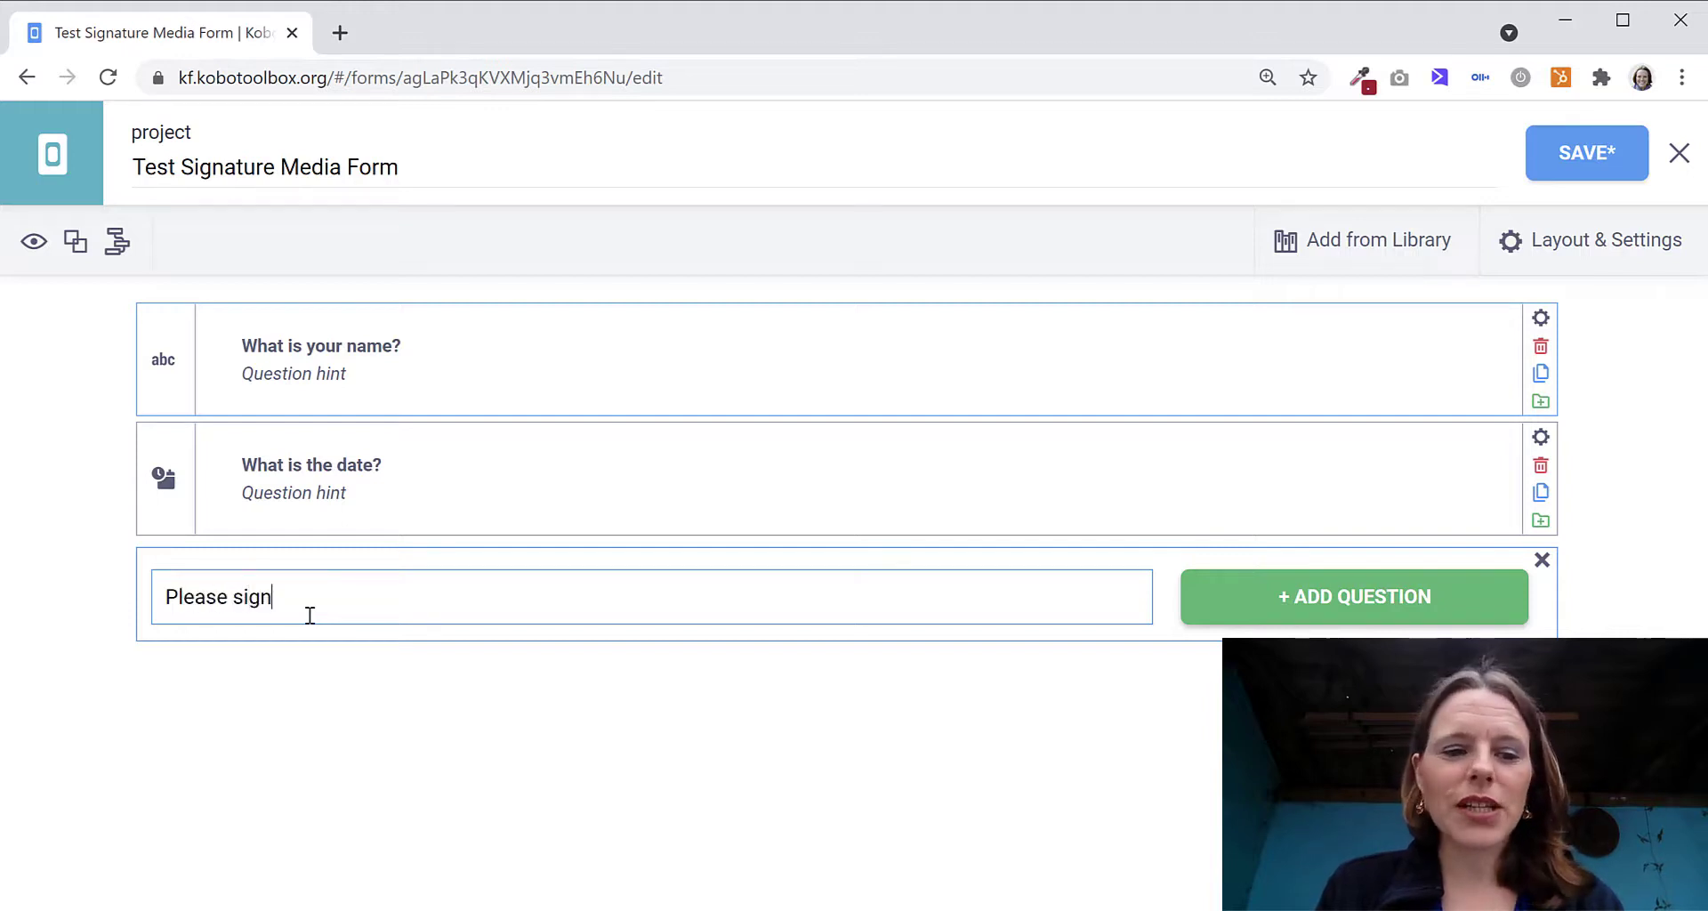
pyautogui.write(' here:')
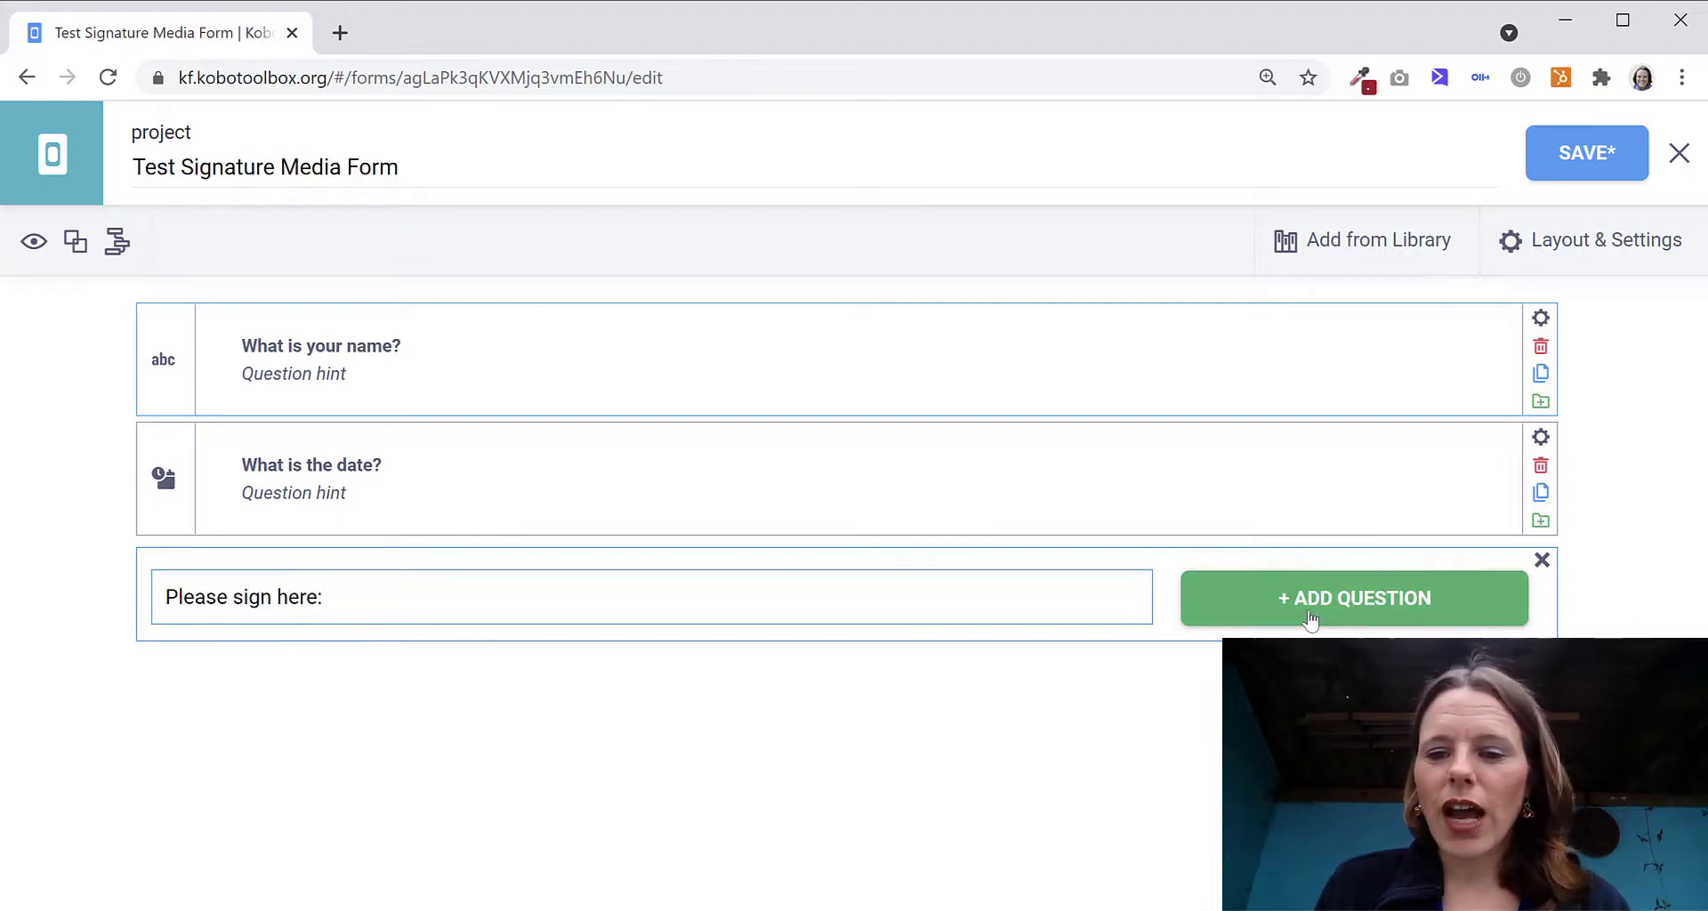
pyautogui.click(1309, 620)
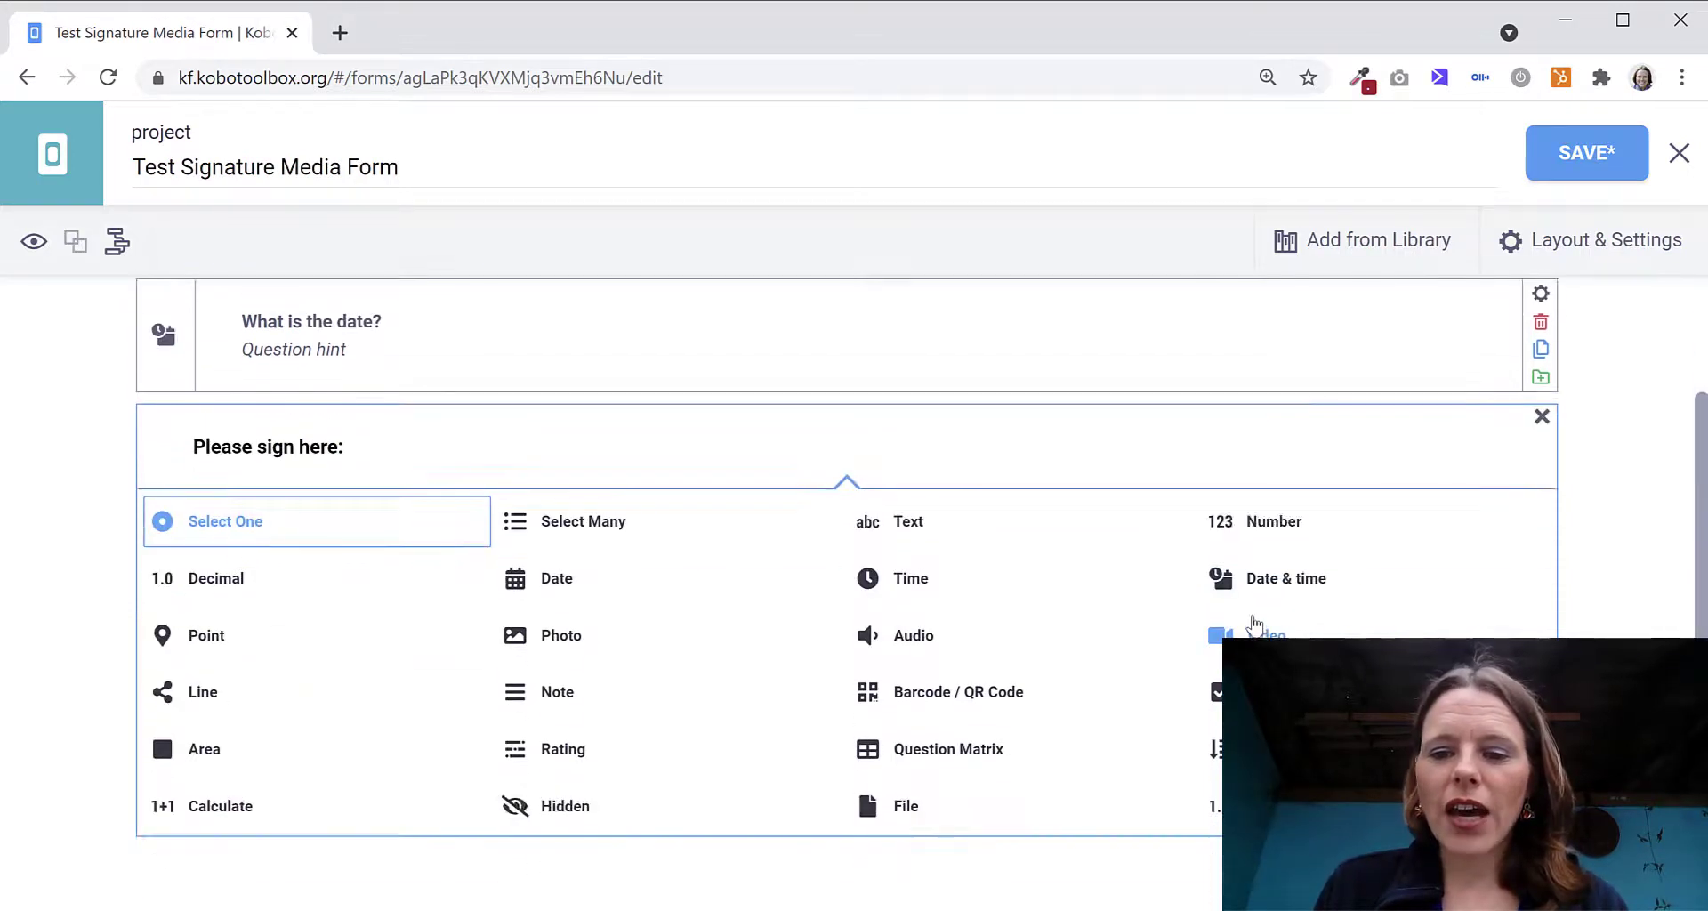
pyautogui.click(560, 645)
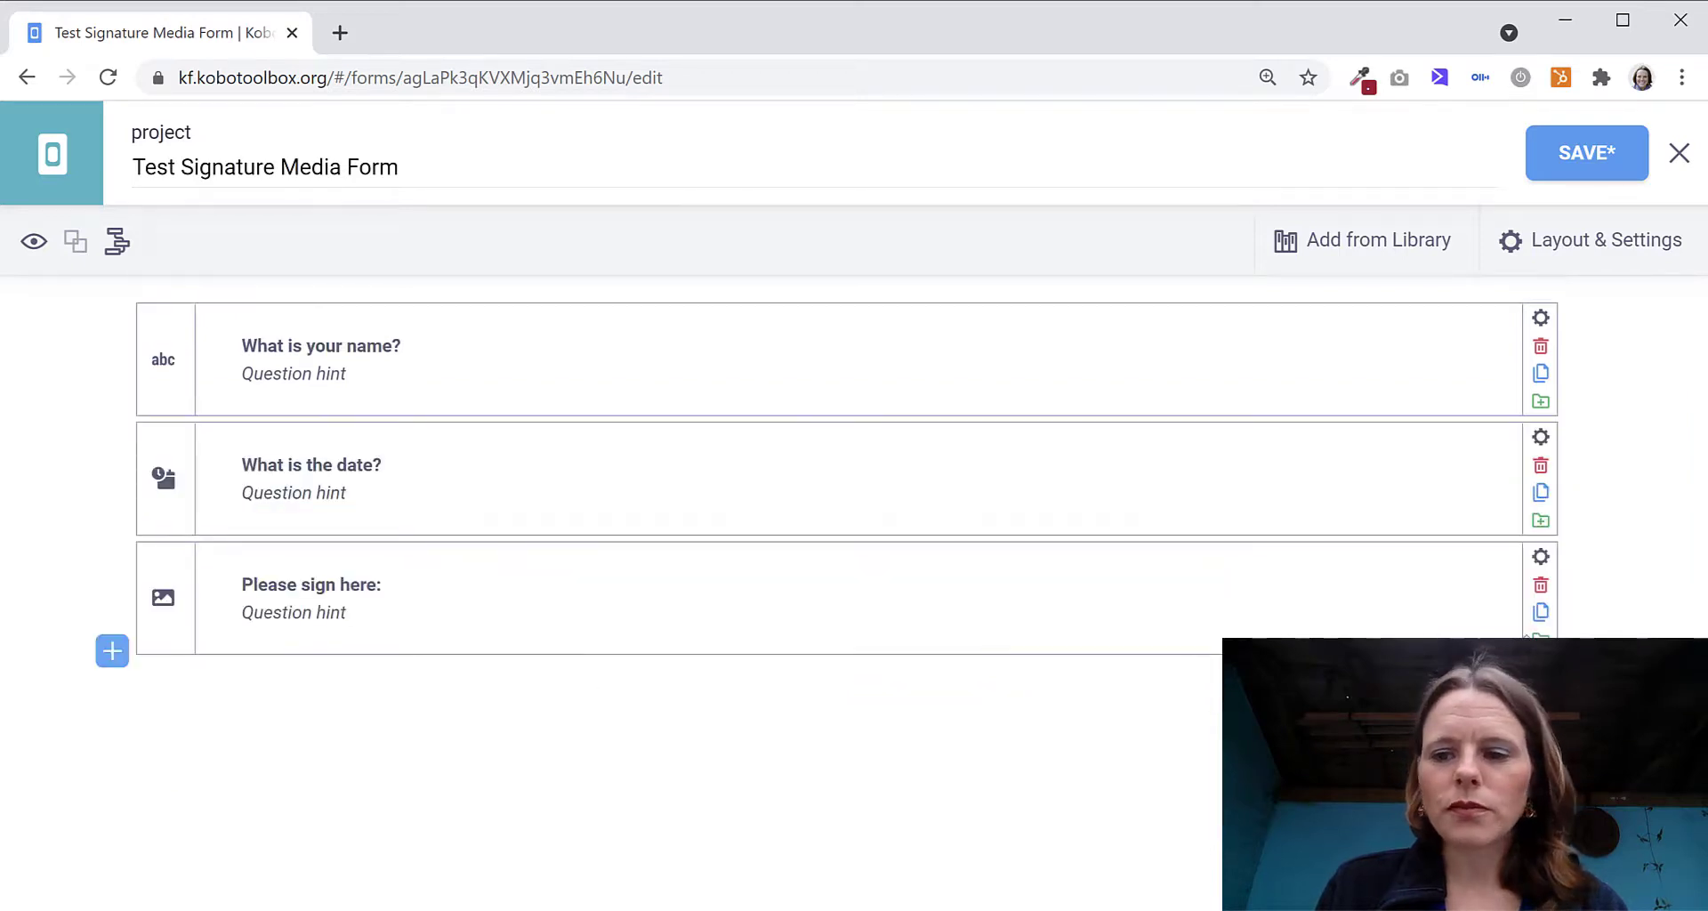
# Make the "Please sign here:" question mandatory, set its appearance to signature, and save the form
pyautogui.click(1540, 566)
pyautogui.scroll(-4, 1198, 625)
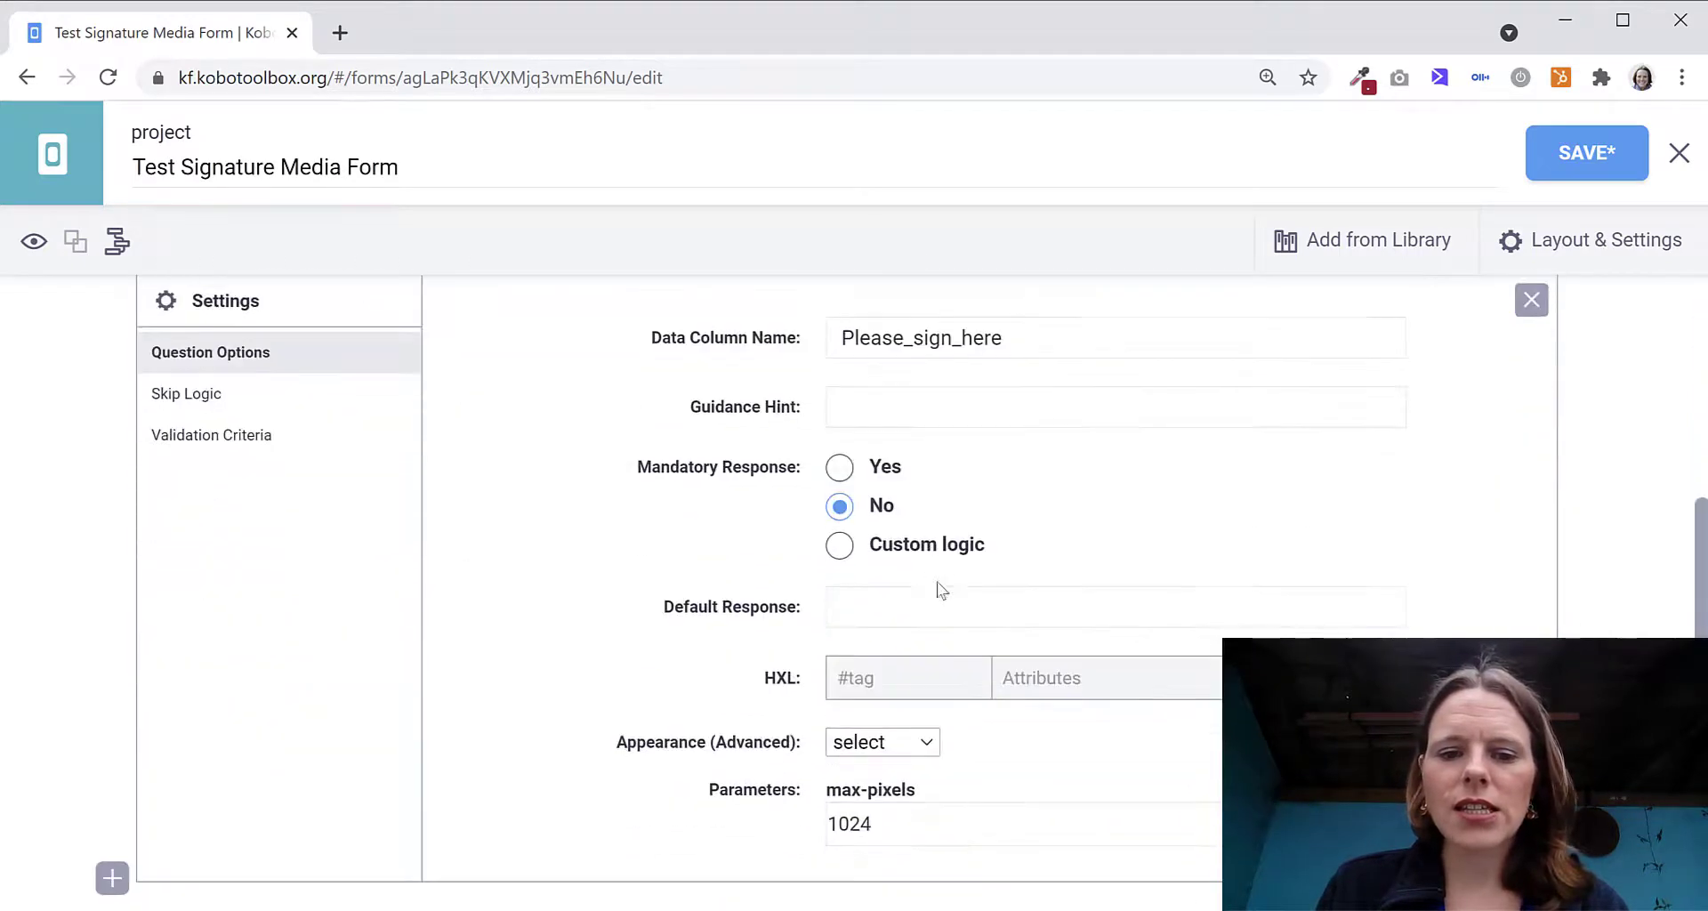
pyautogui.click(839, 468)
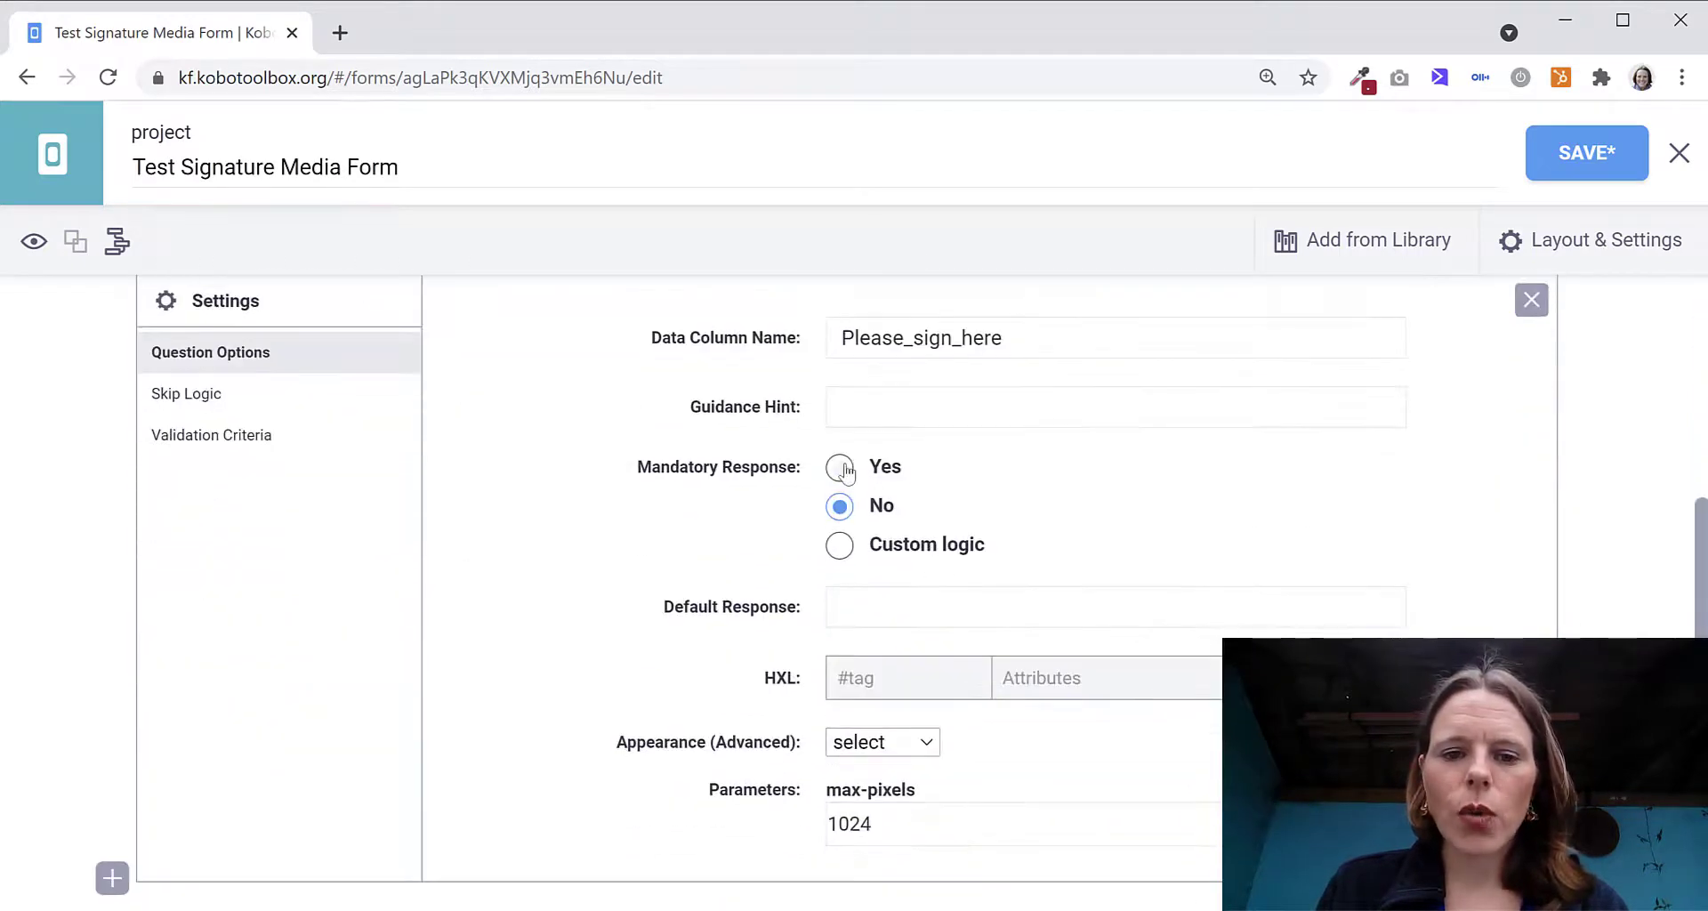
pyautogui.click(908, 753)
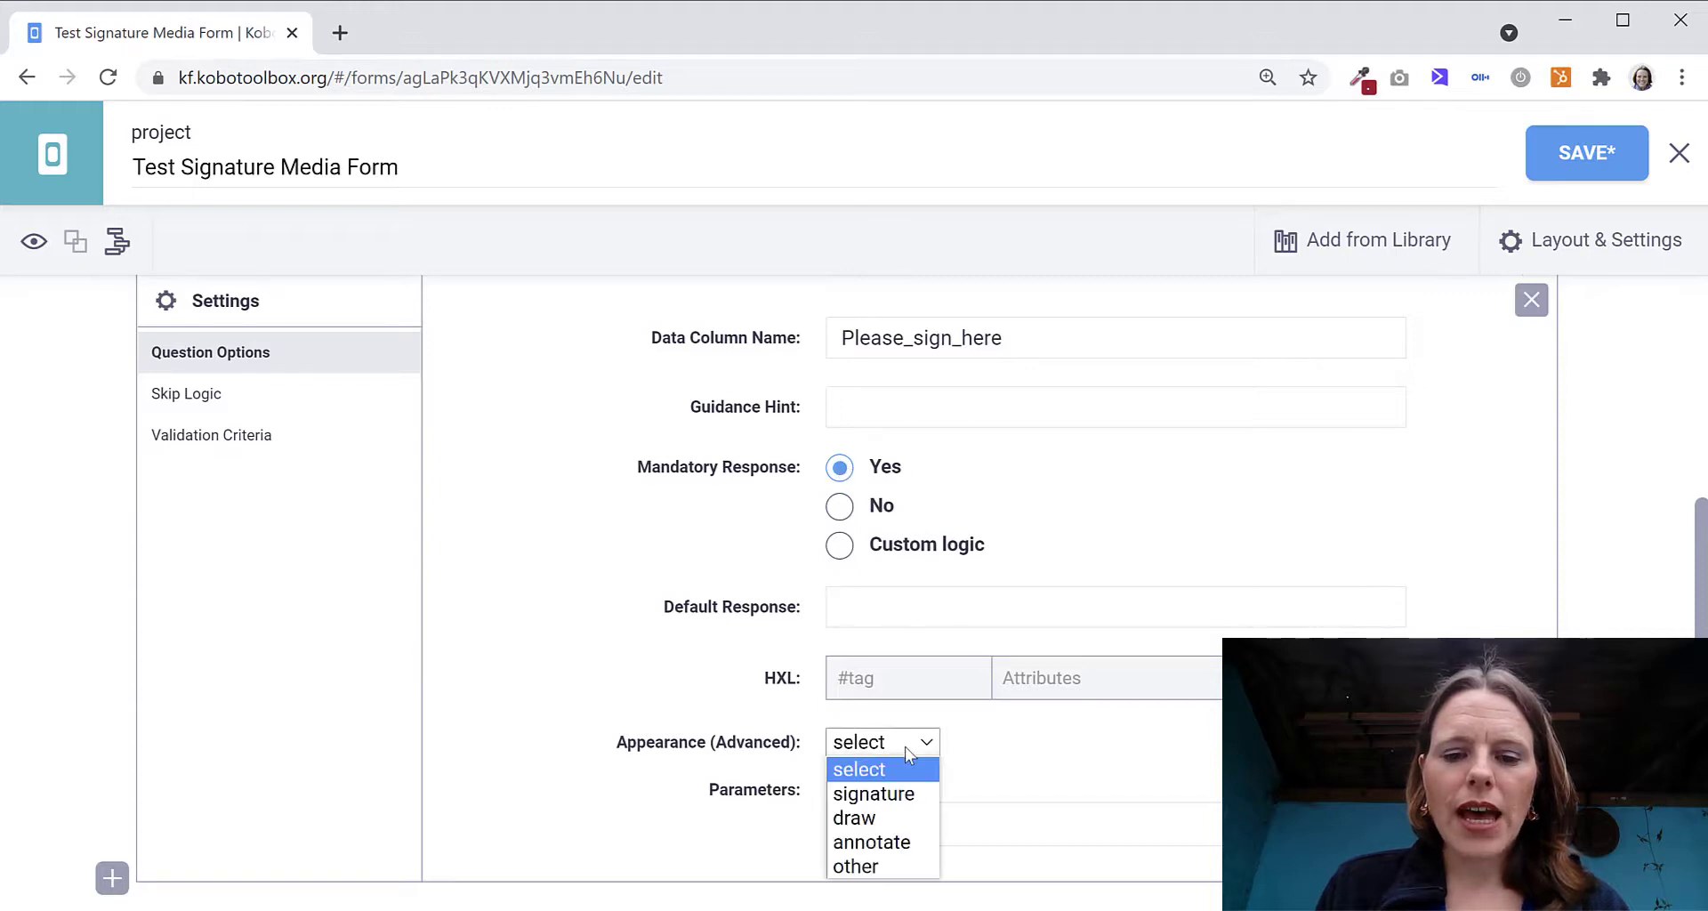
pyautogui.click(879, 794)
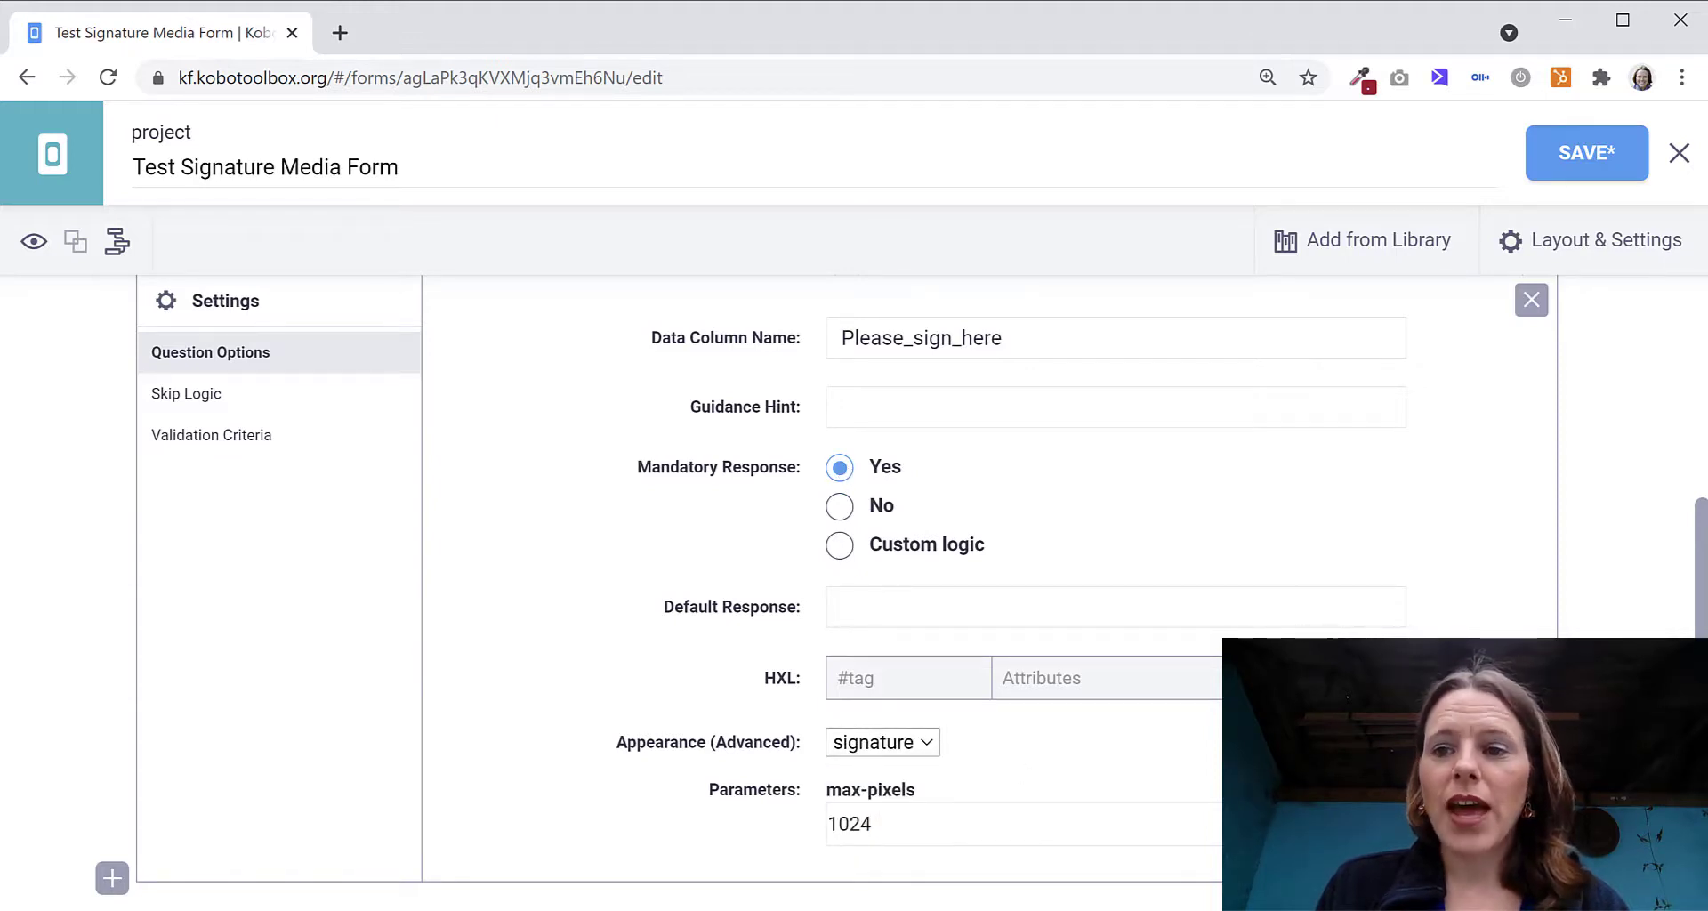
pyautogui.click(1574, 142)
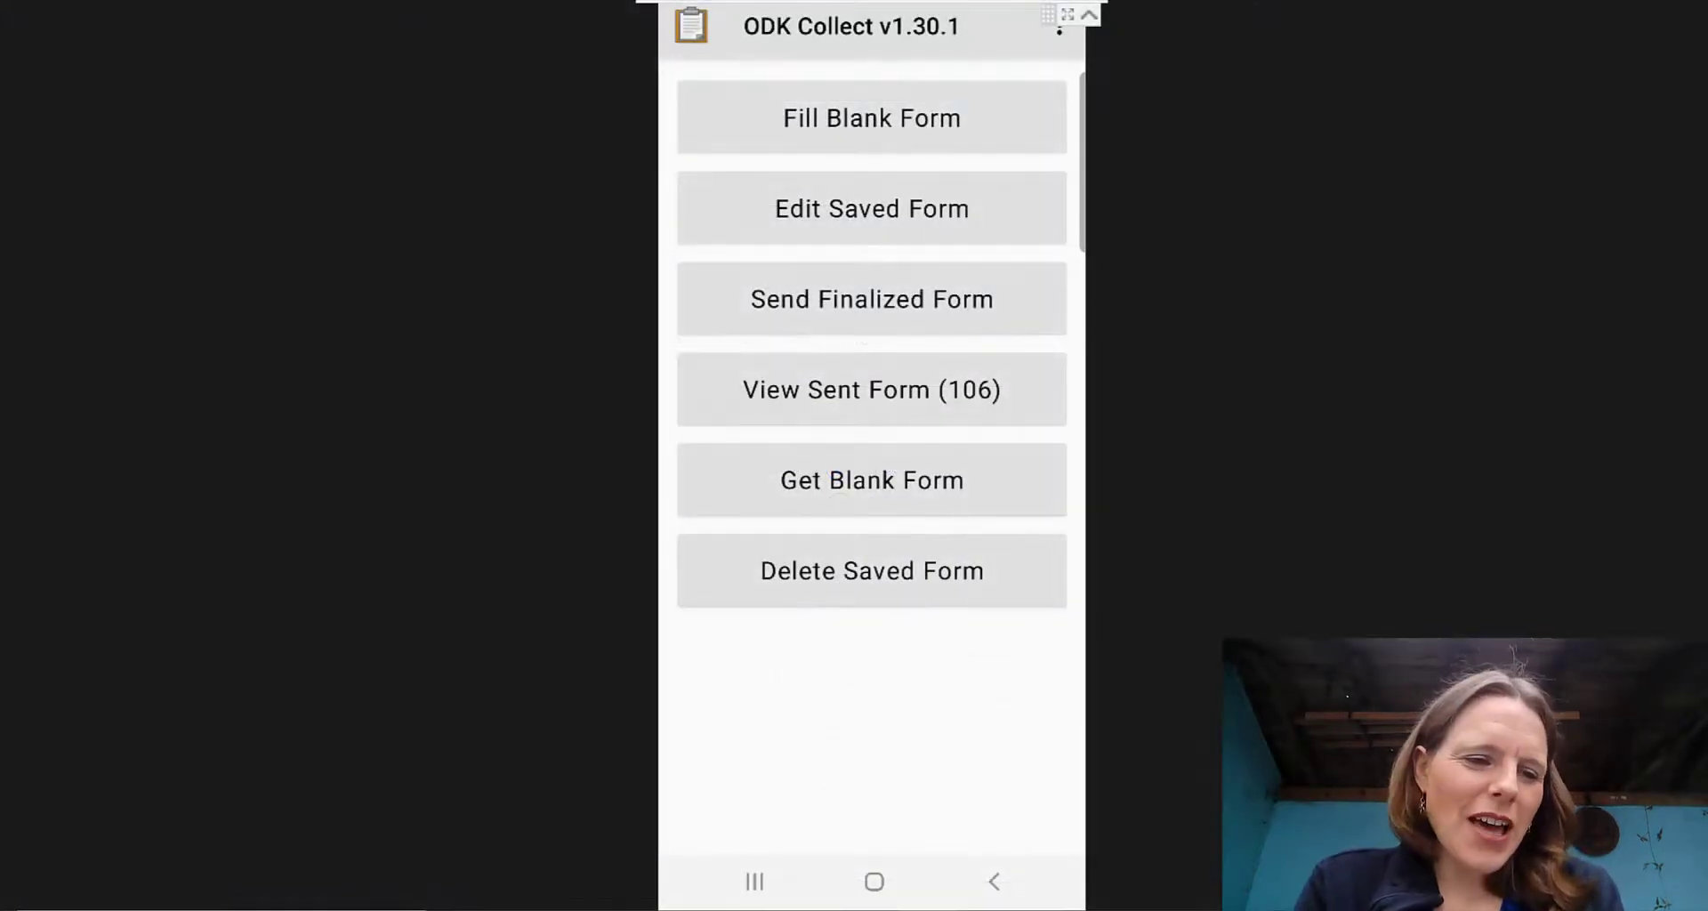
# In ODK Collect, open the blank Test Signature Media Form, enter the respondent's name, and advance to the date question
pyautogui.click(934, 118)
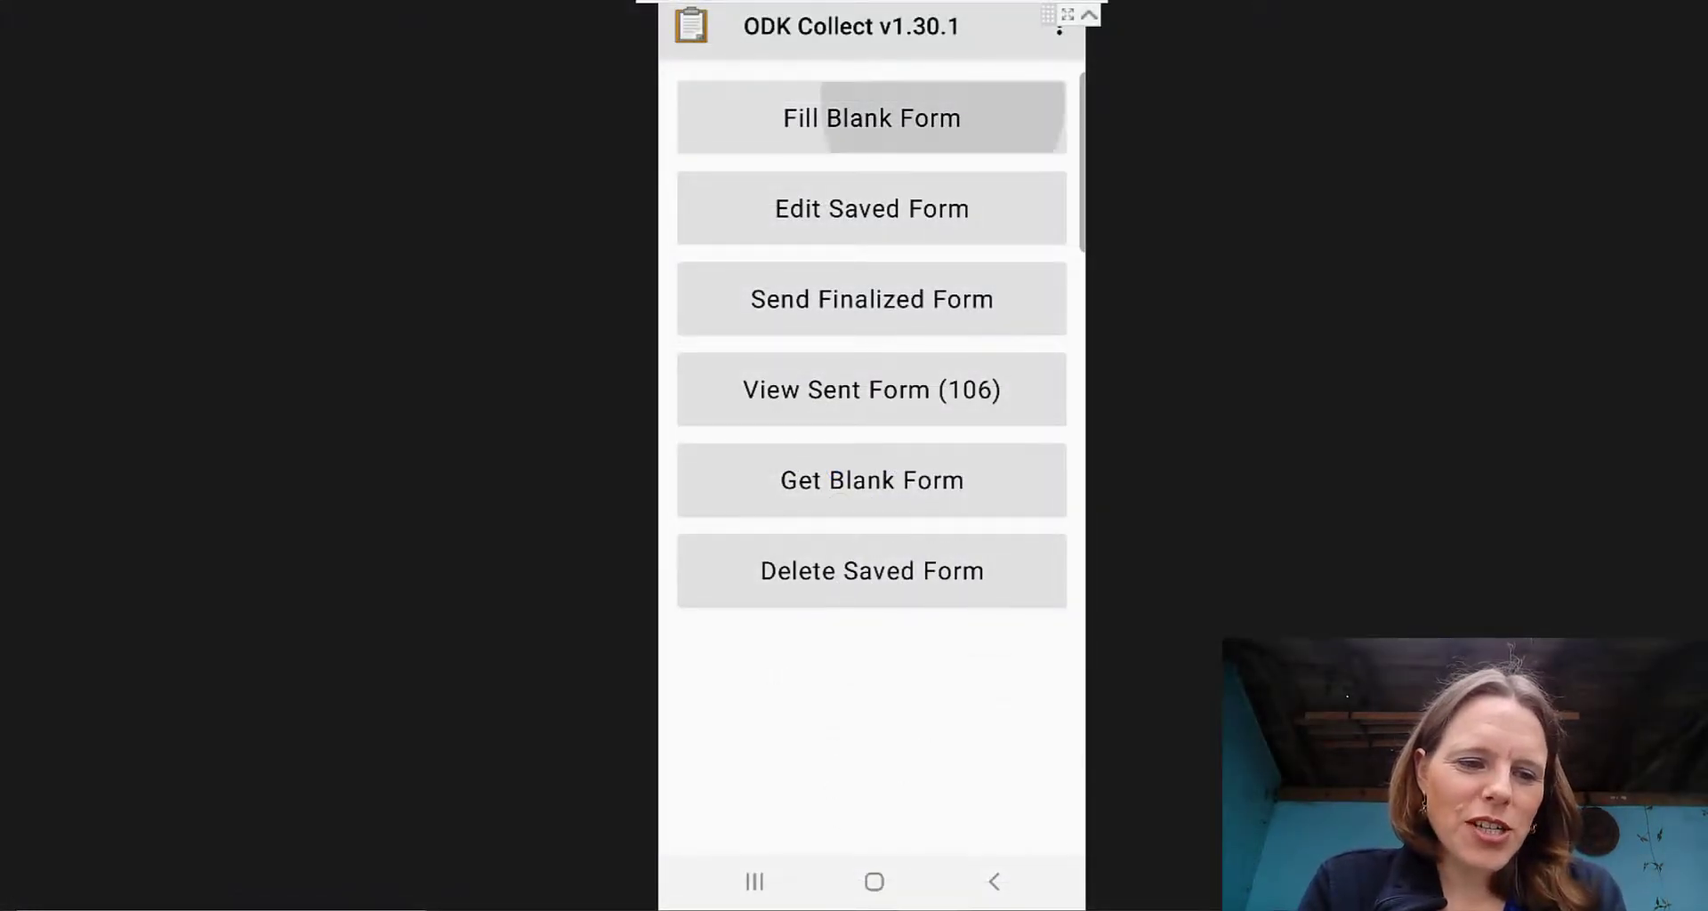
pyautogui.click(872, 124)
pyautogui.click(872, 138)
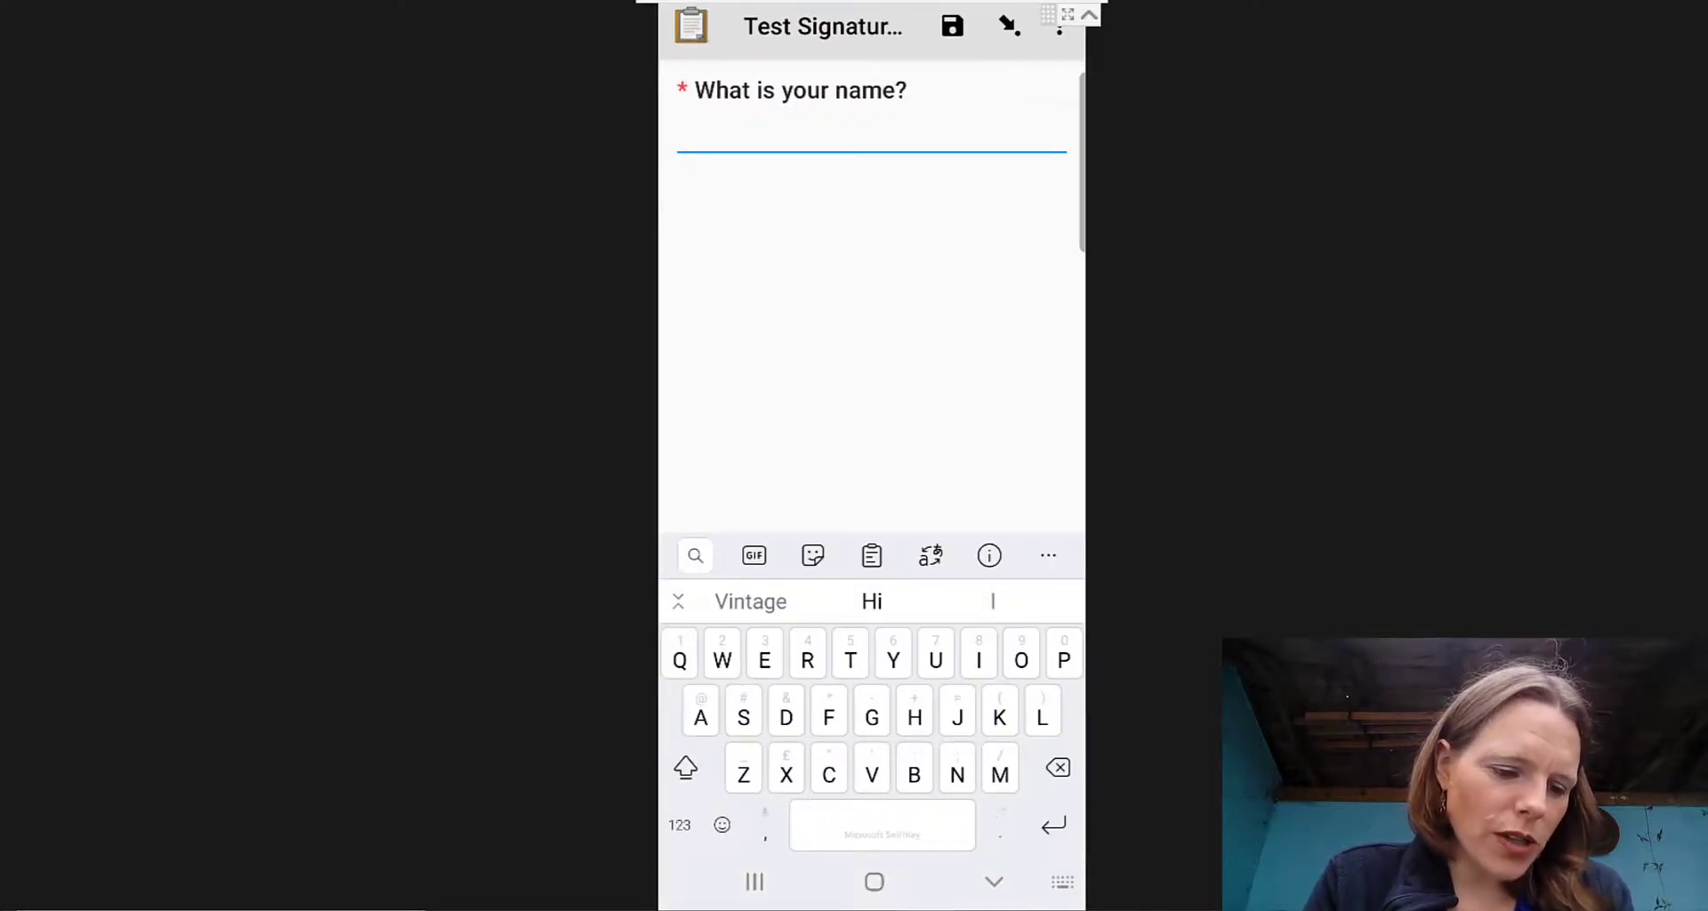
pyautogui.write('Maria')
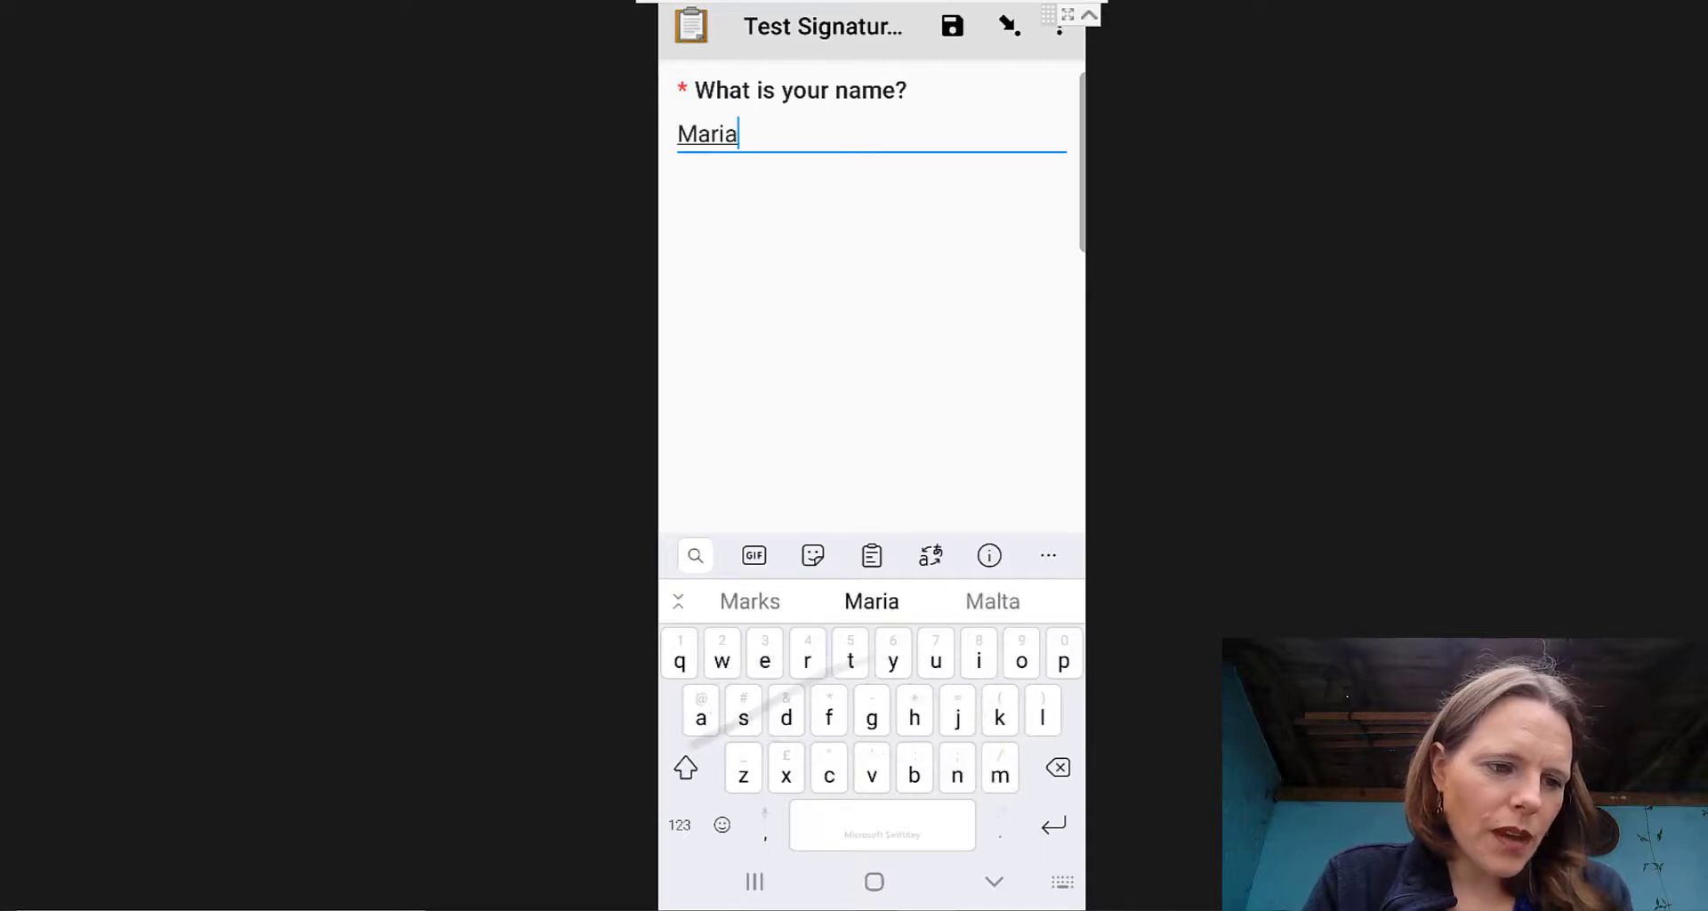
pyautogui.moveTo(996, 356); pyautogui.dragTo(729, 355)
# Accept the date offered by the date picker and advance to the signature question
pyautogui.click(872, 160)
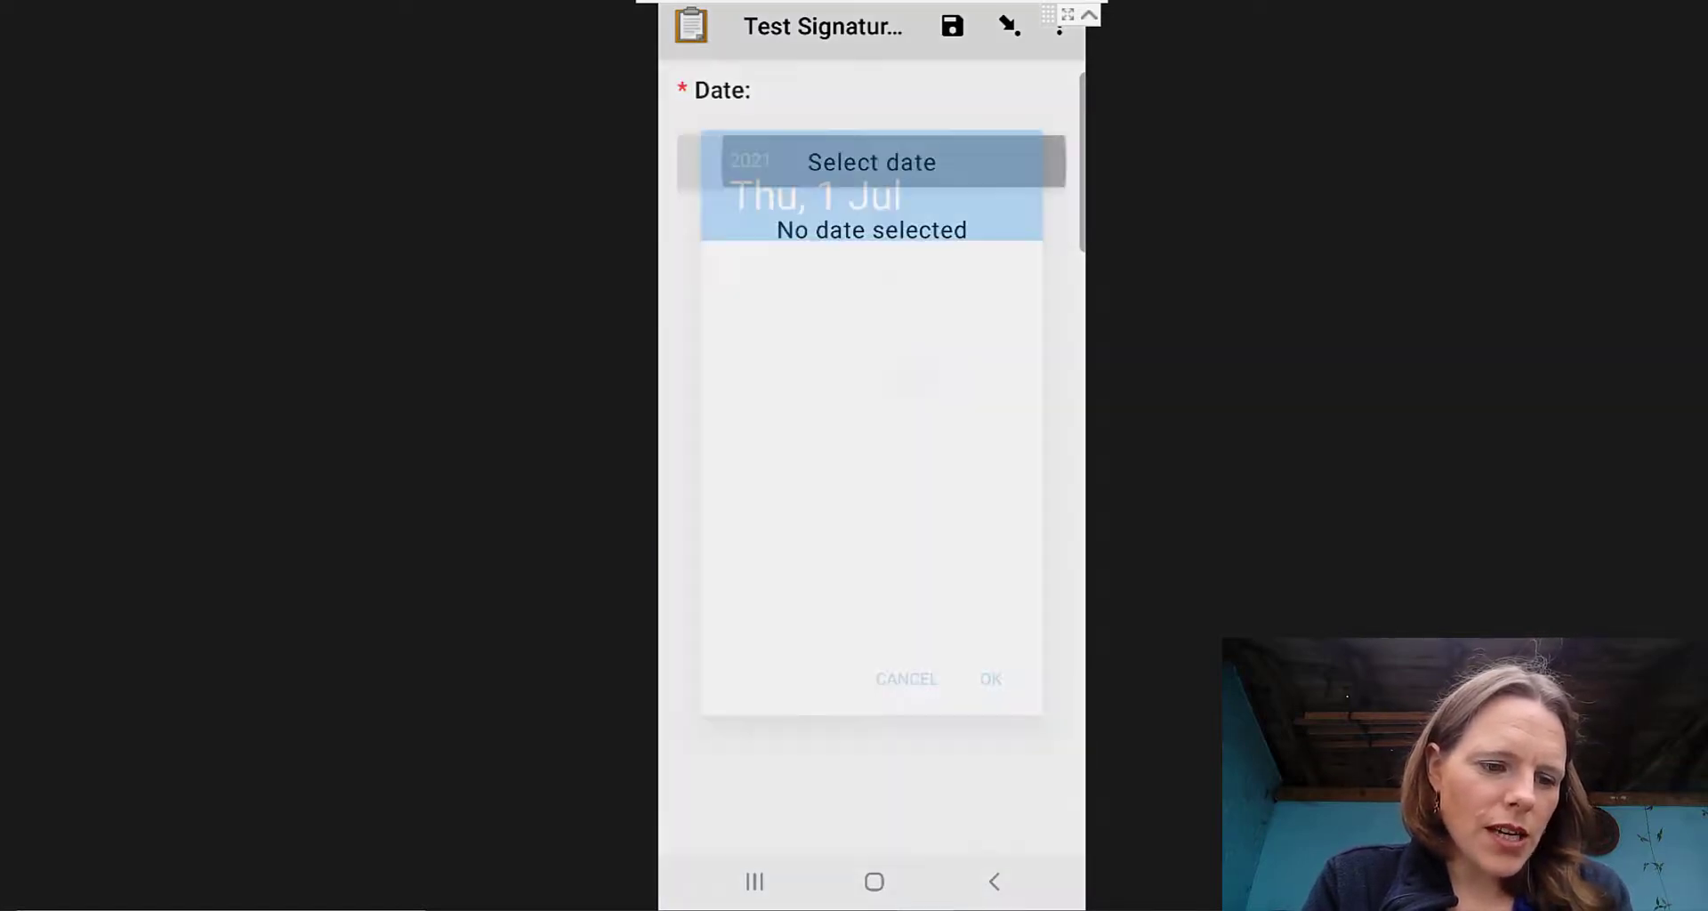
pyautogui.click(990, 679)
pyautogui.moveTo(996, 356); pyautogui.dragTo(729, 356)
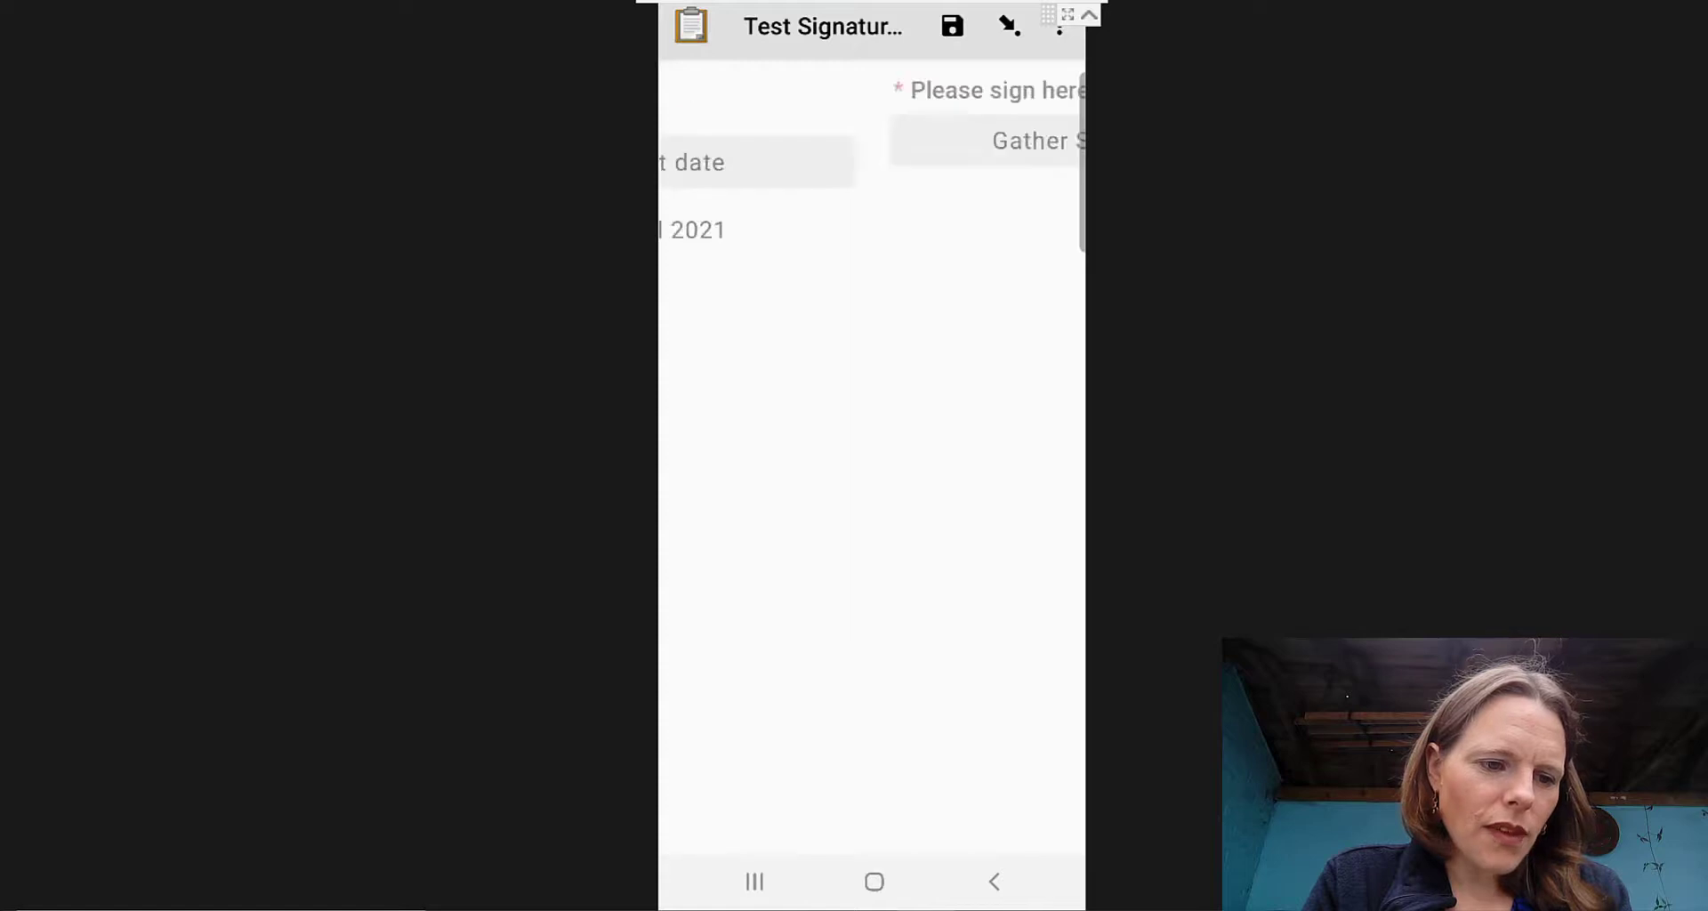
# Draw and save the respondent's handwritten signature, then save the finalized form and exit
pyautogui.click(873, 137)
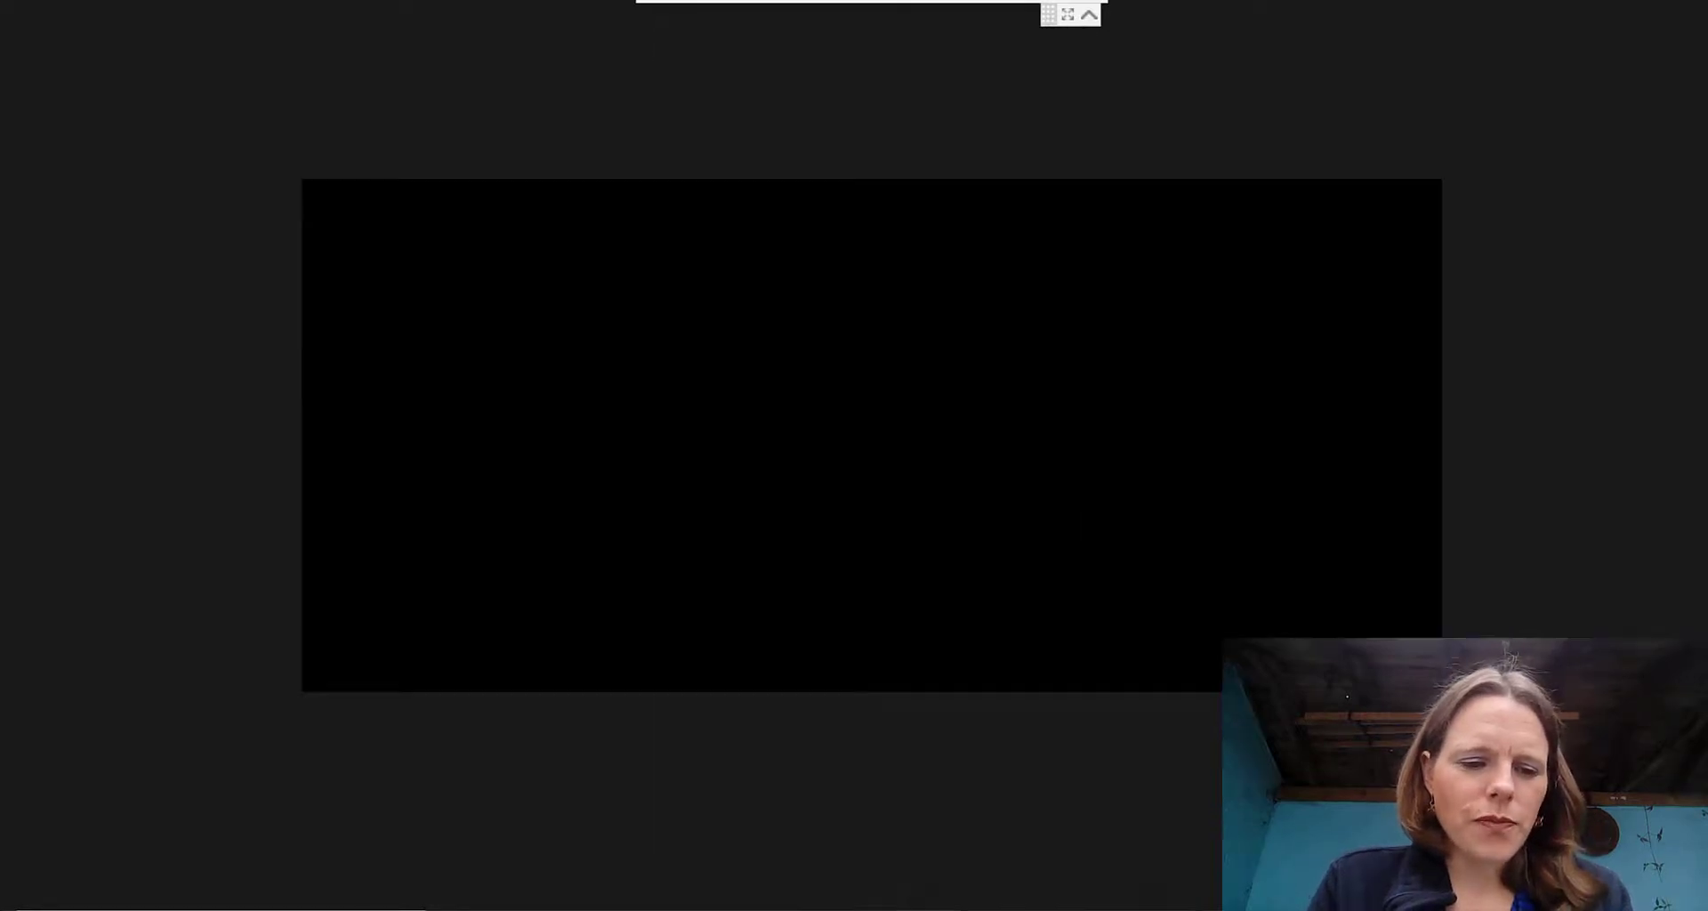
pyautogui.moveTo(415, 383); pyautogui.dragTo(1021, 418)
pyautogui.click(1310, 609)
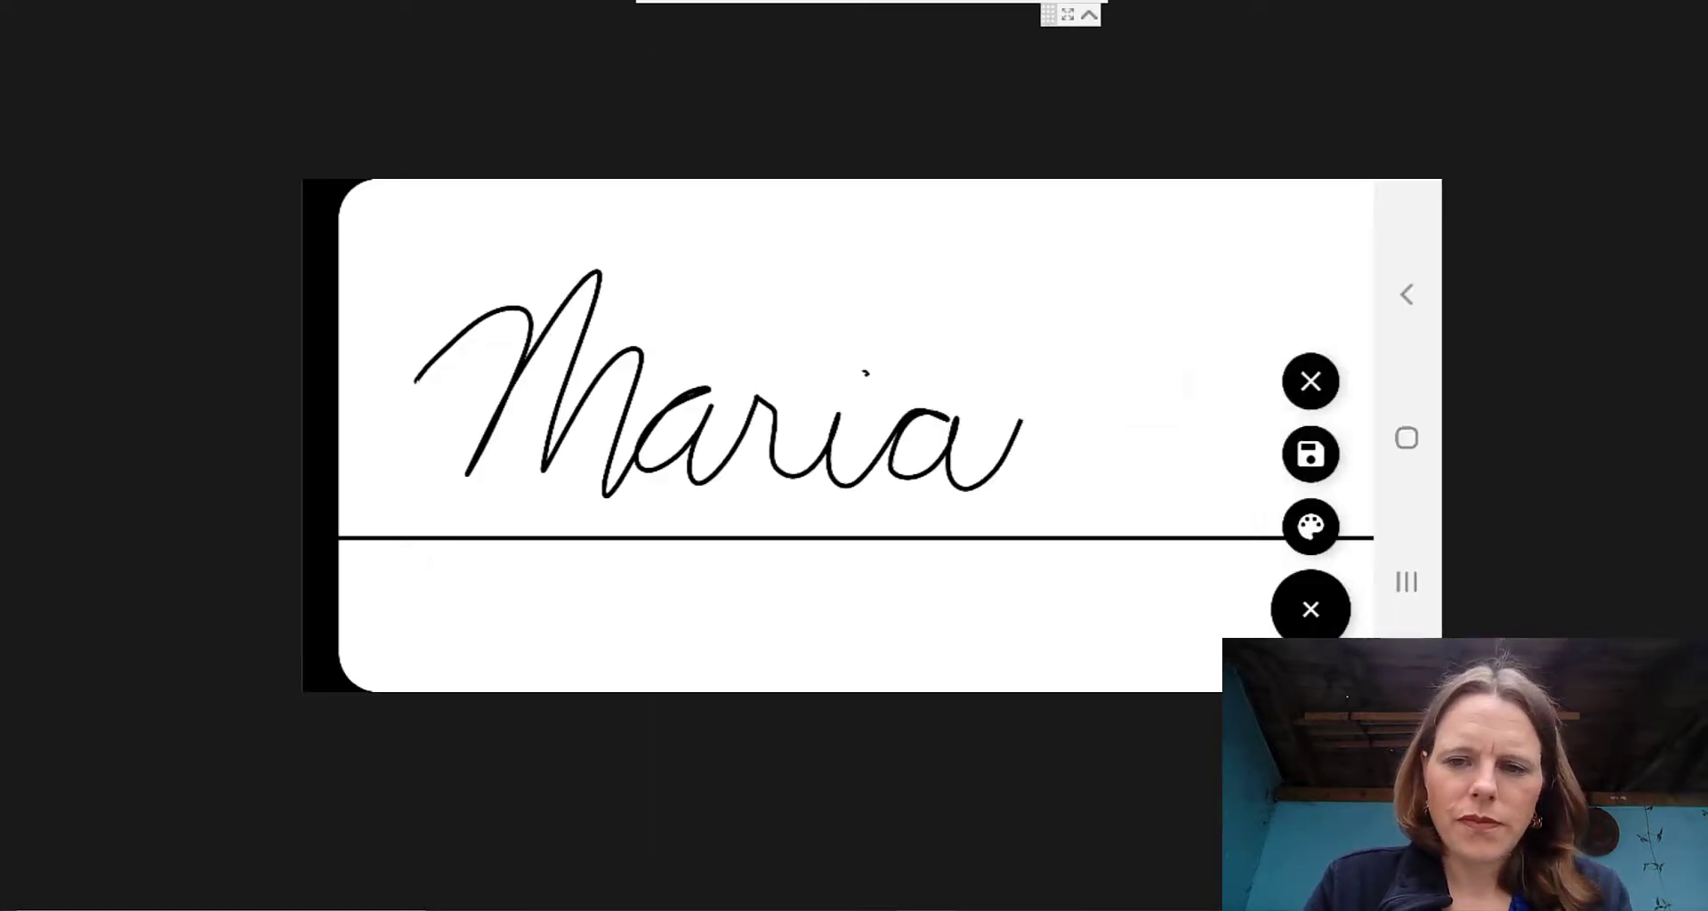
pyautogui.click(1310, 454)
pyautogui.moveTo(997, 356); pyautogui.dragTo(730, 356)
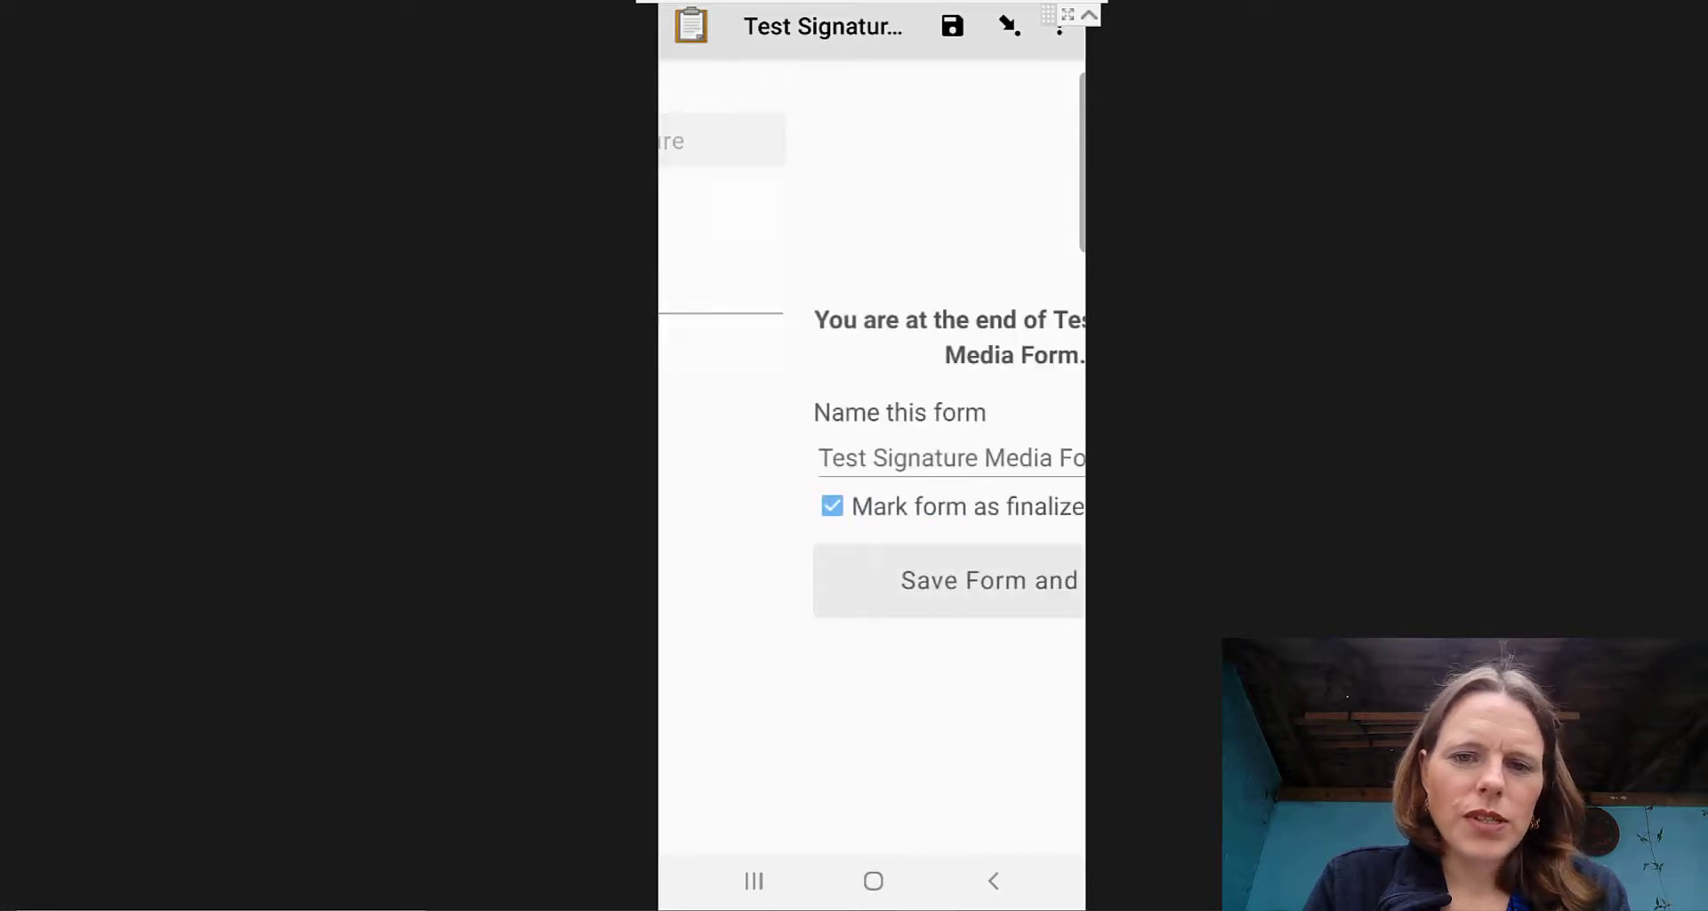
pyautogui.click(871, 580)
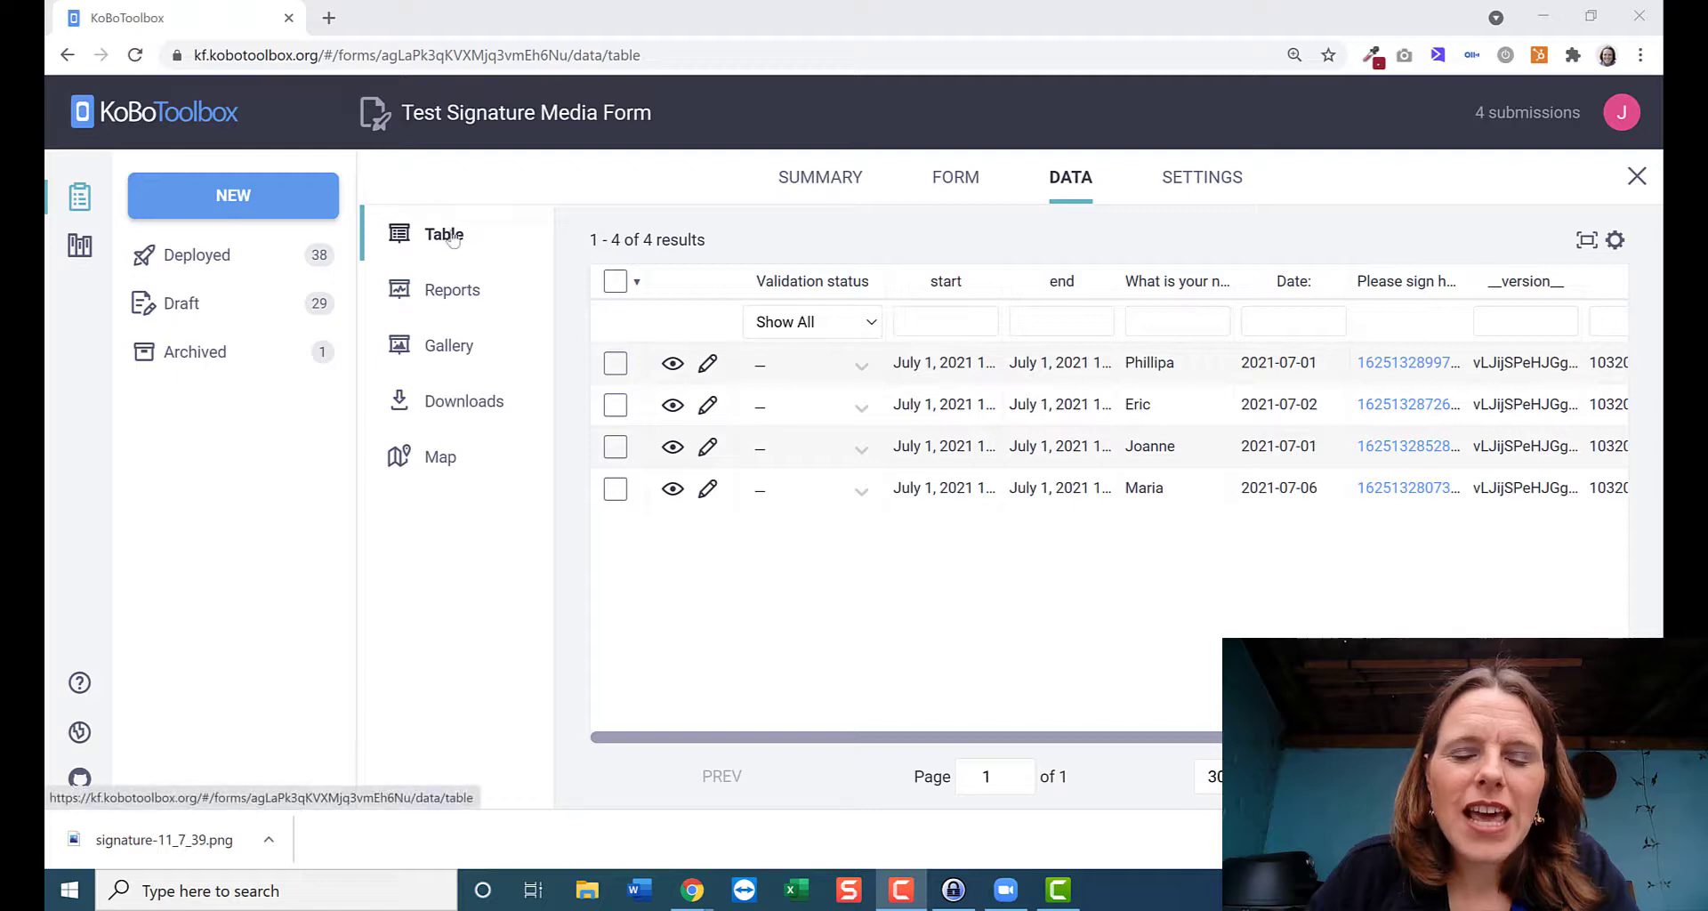
# In the KoBoToolbox data table, widen the "Please sign here:" column and view the first submission's signature image
pyautogui.hscroll(5, 887, 738)
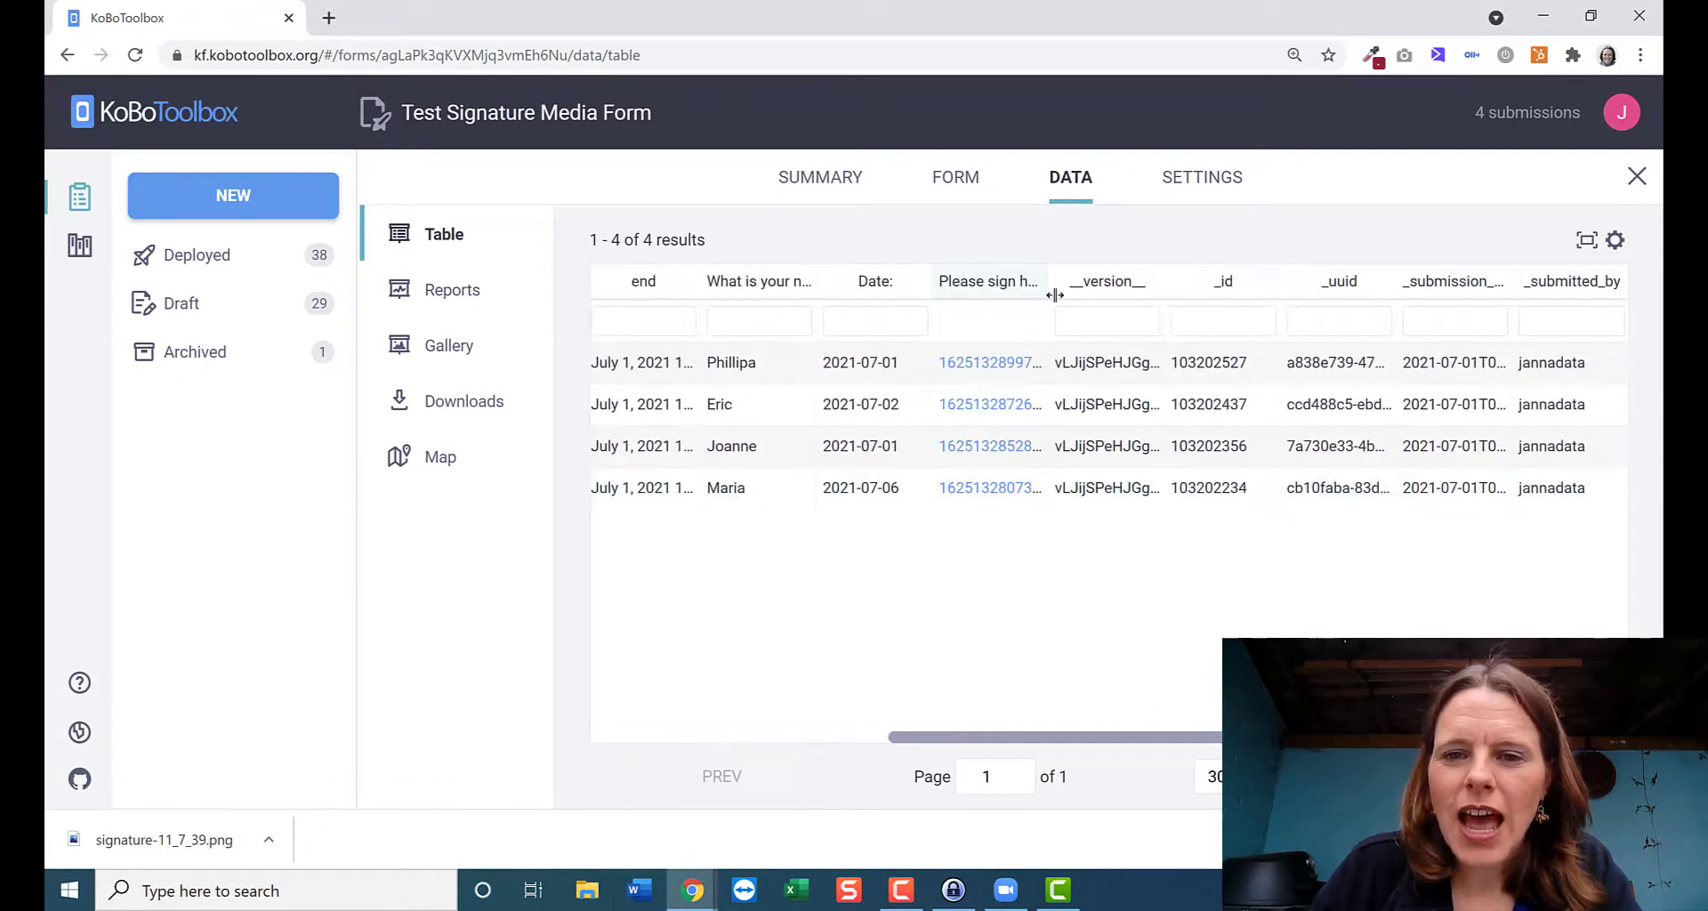
pyautogui.moveTo(1057, 294); pyautogui.dragTo(1174, 294)
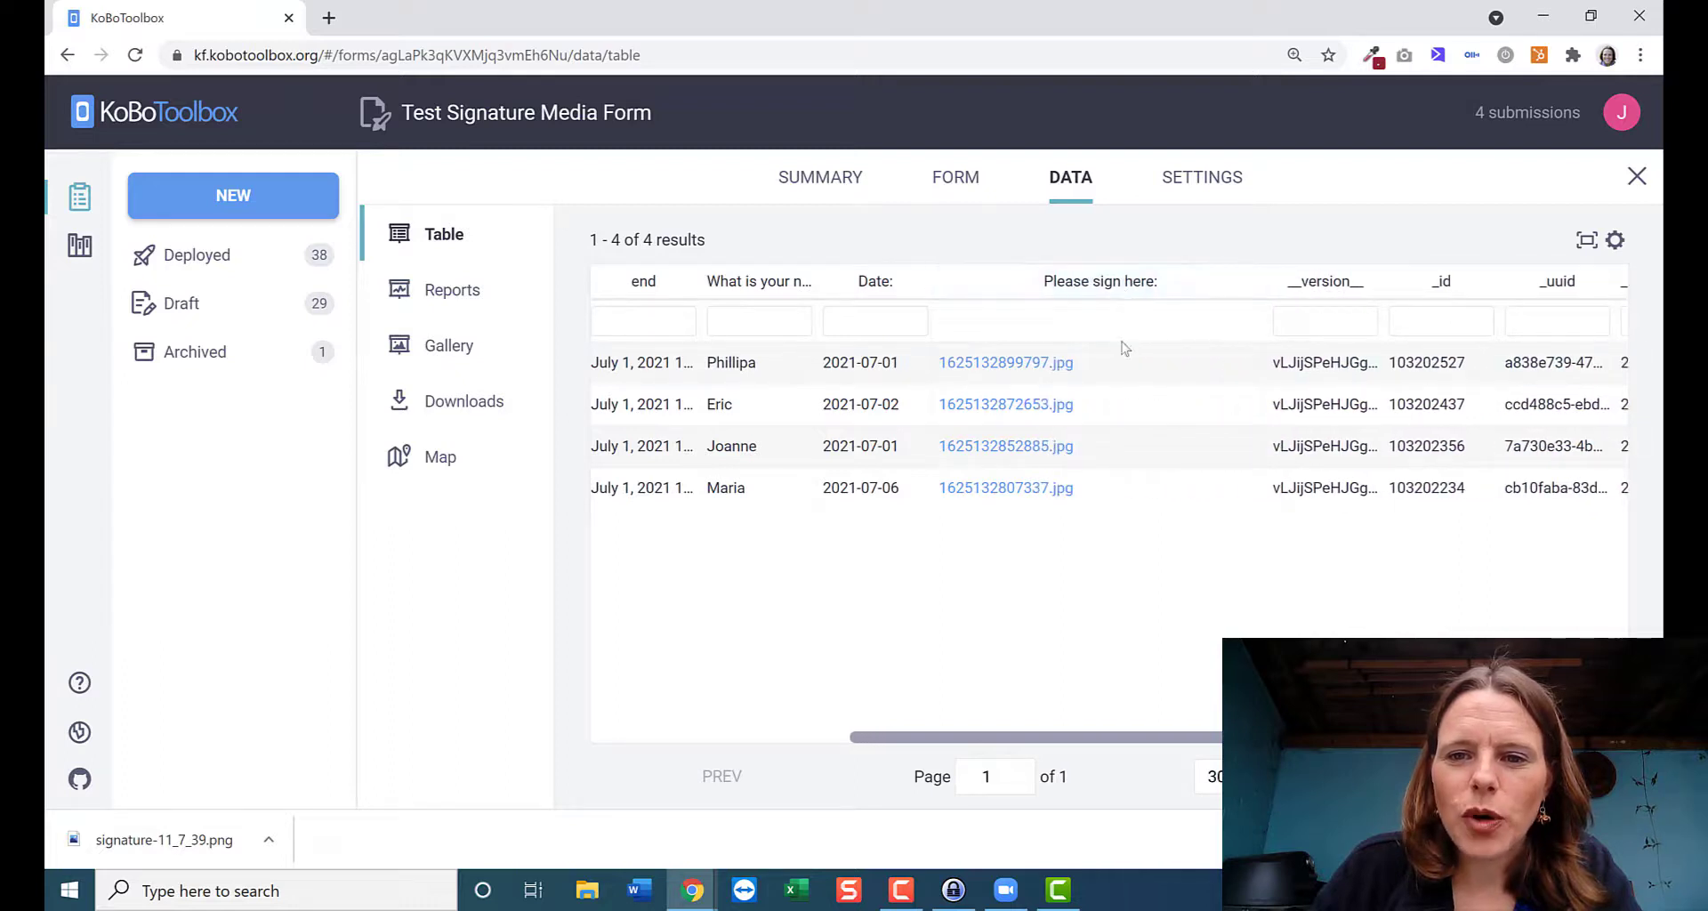
pyautogui.click(1018, 364)
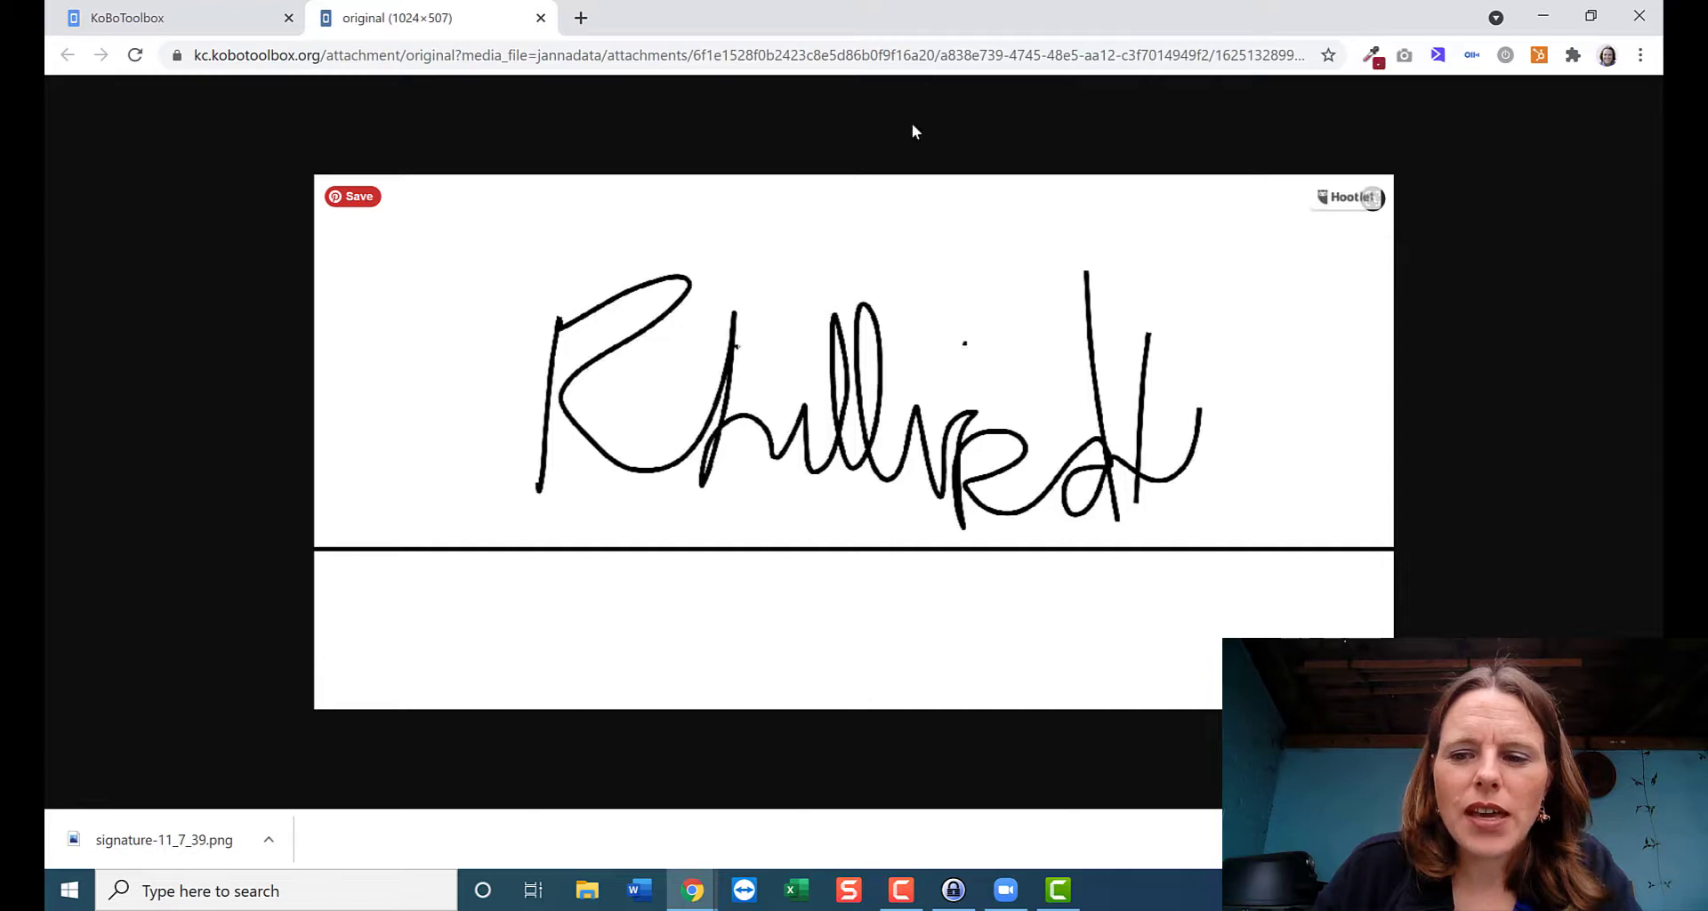
pyautogui.click(540, 18)
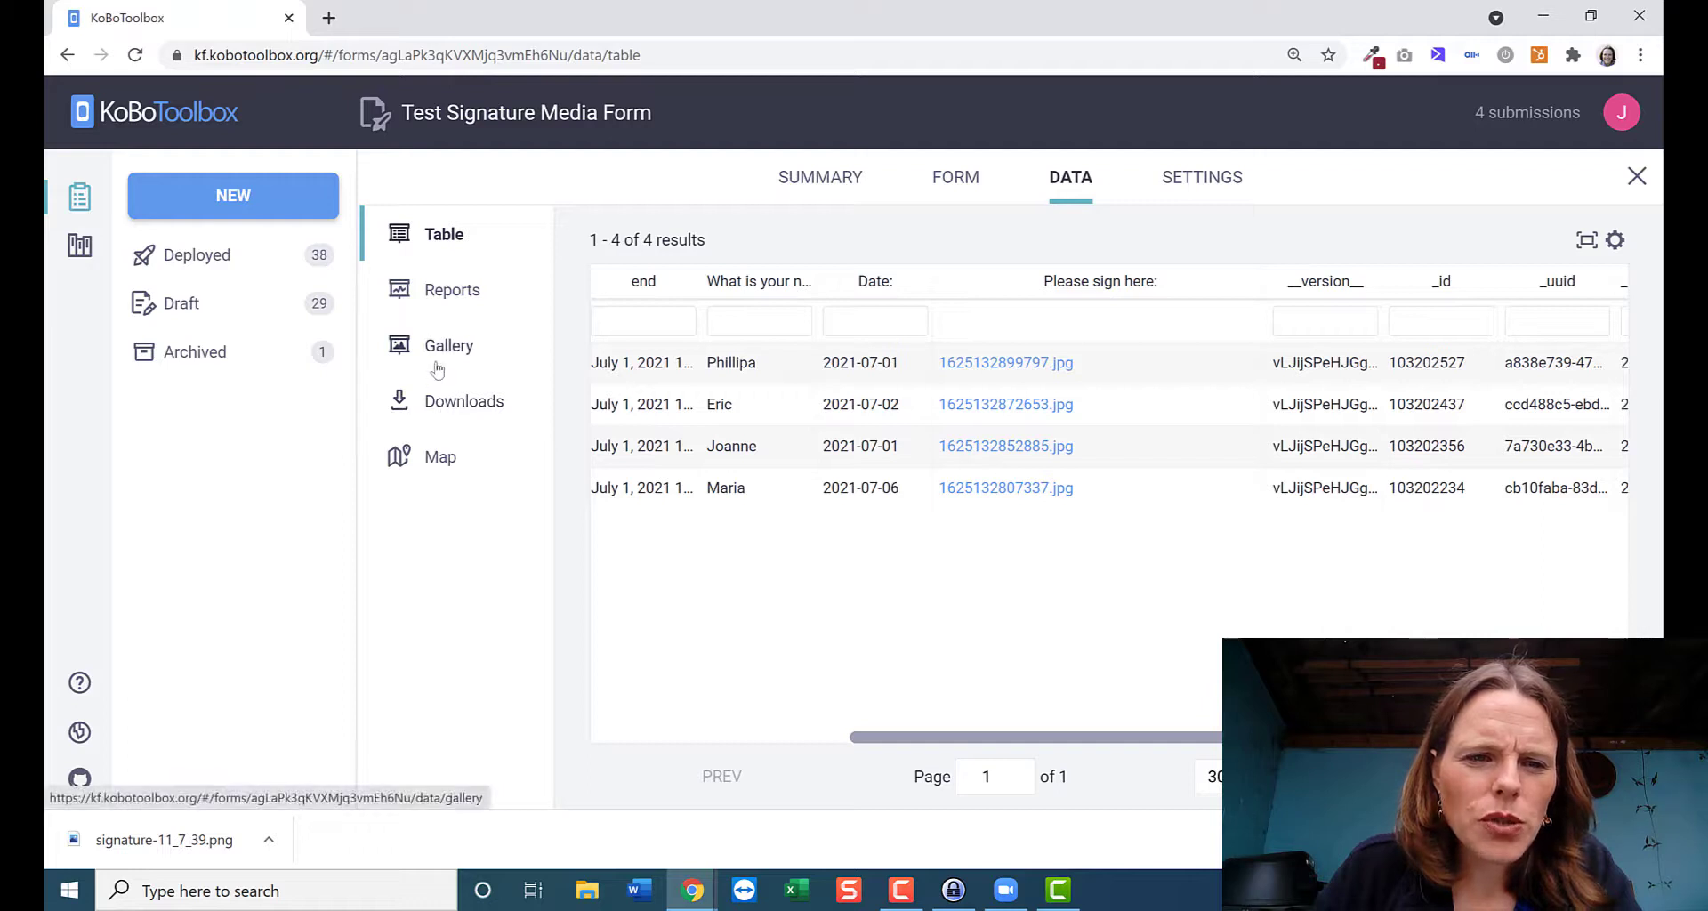
# Export the submissions as XLS with Labels as the value and header format, and download the exported file
pyautogui.click(441, 409)
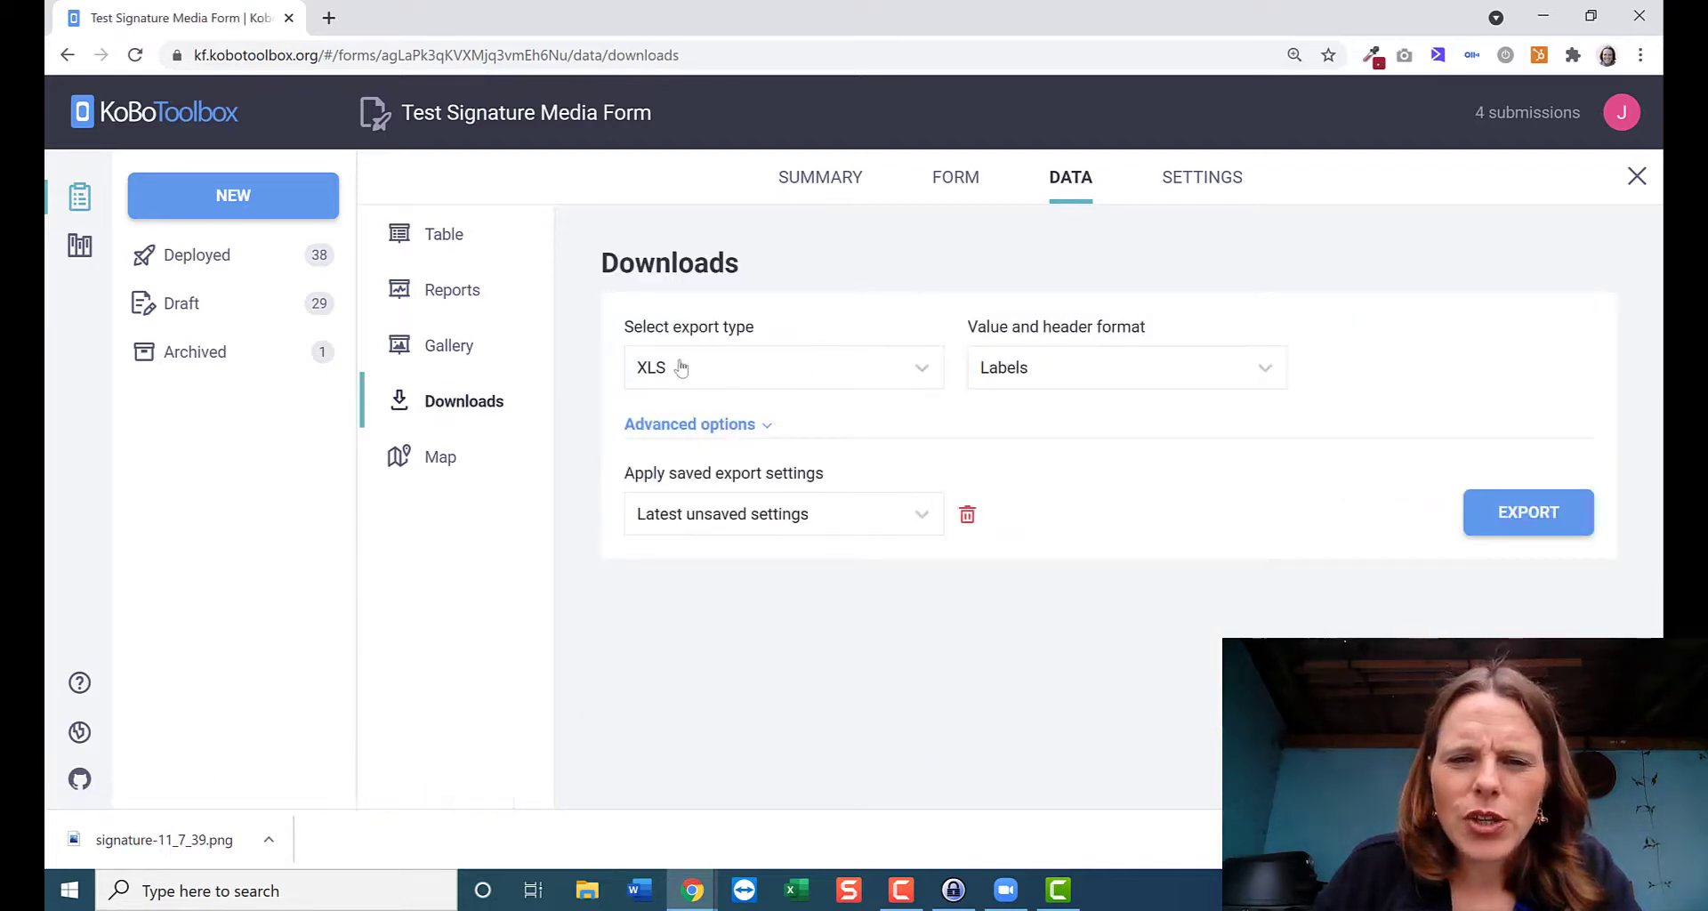
pyautogui.click(1548, 512)
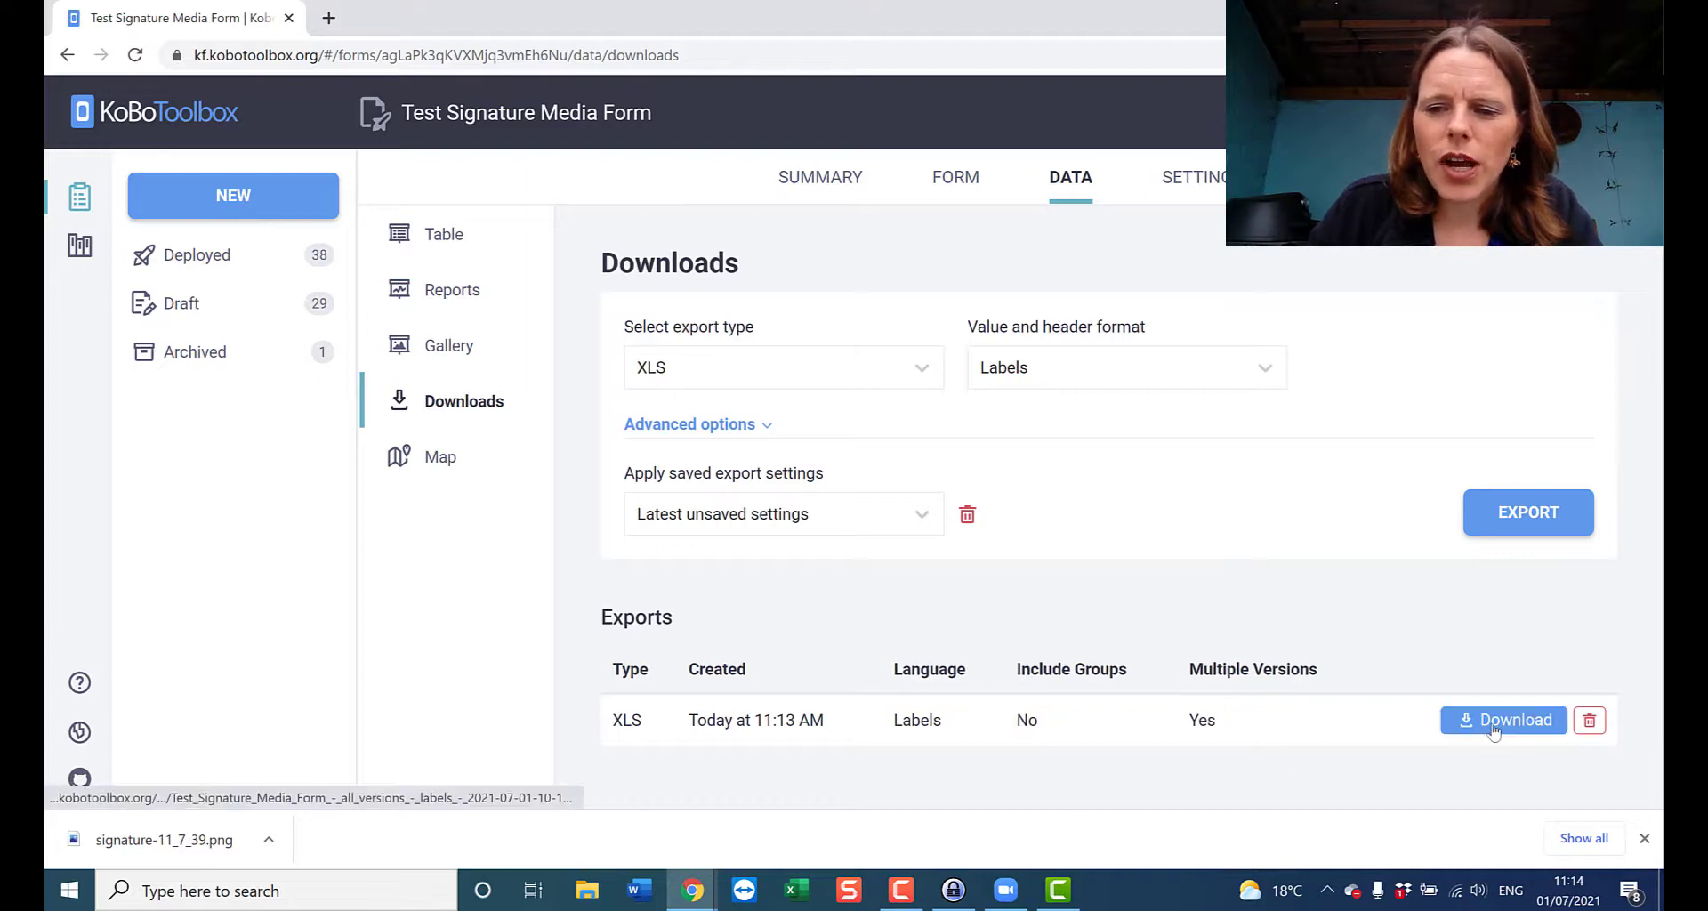
pyautogui.click(1503, 719)
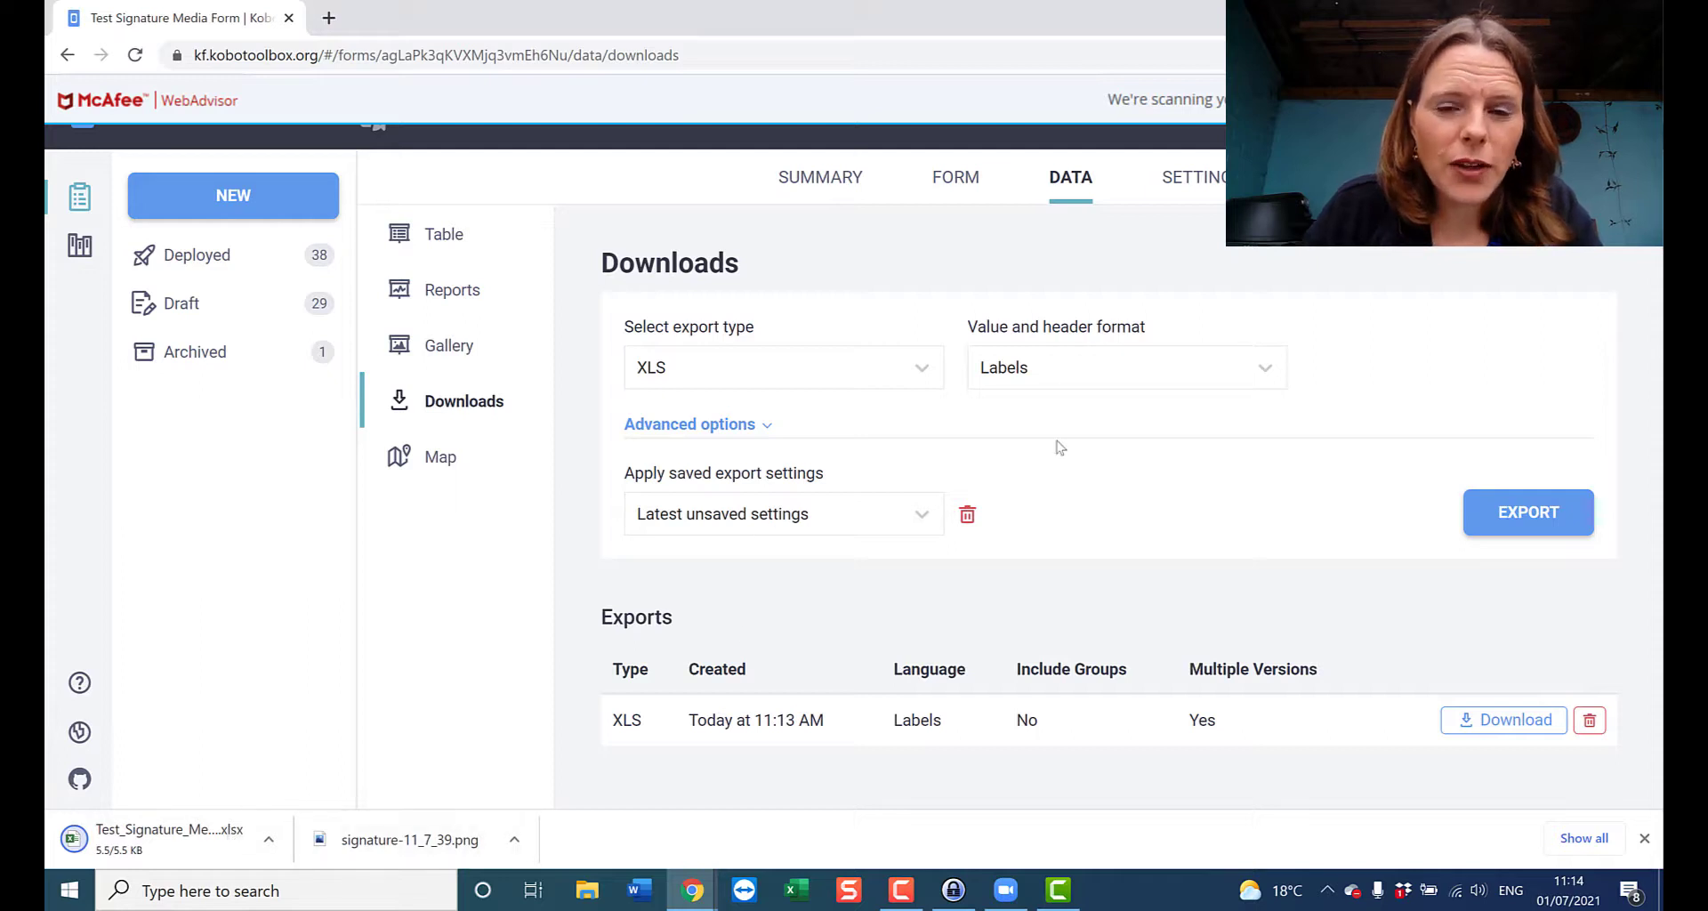
# View each of the collected signatures in the project's image gallery
pyautogui.click(427, 350)
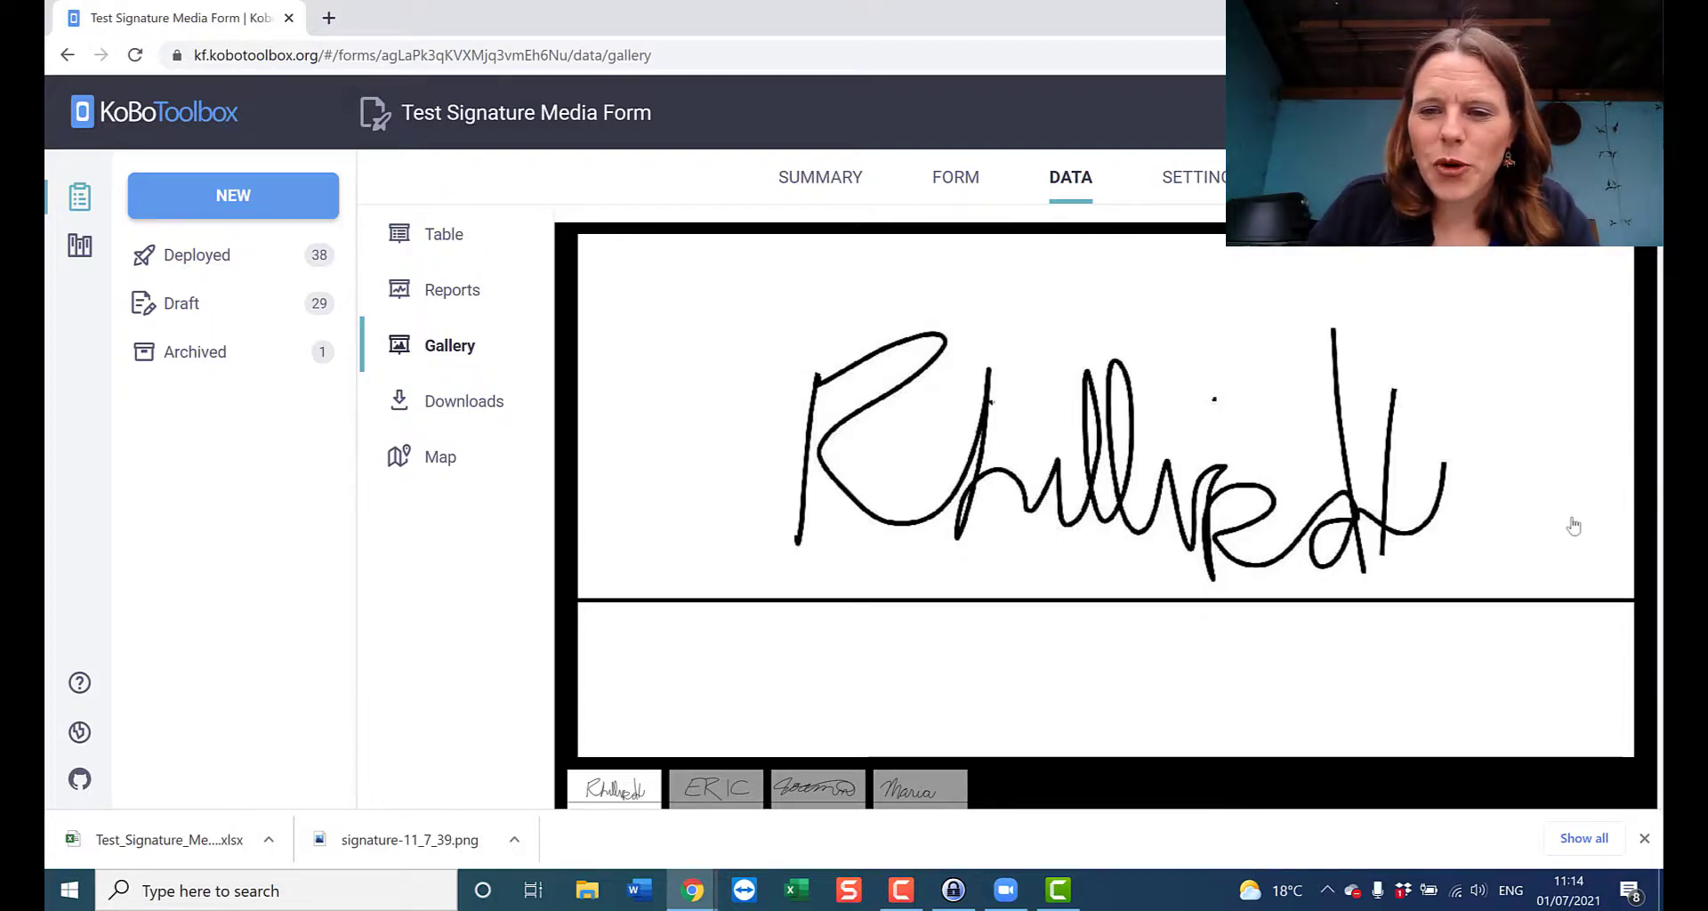
pyautogui.click(739, 794)
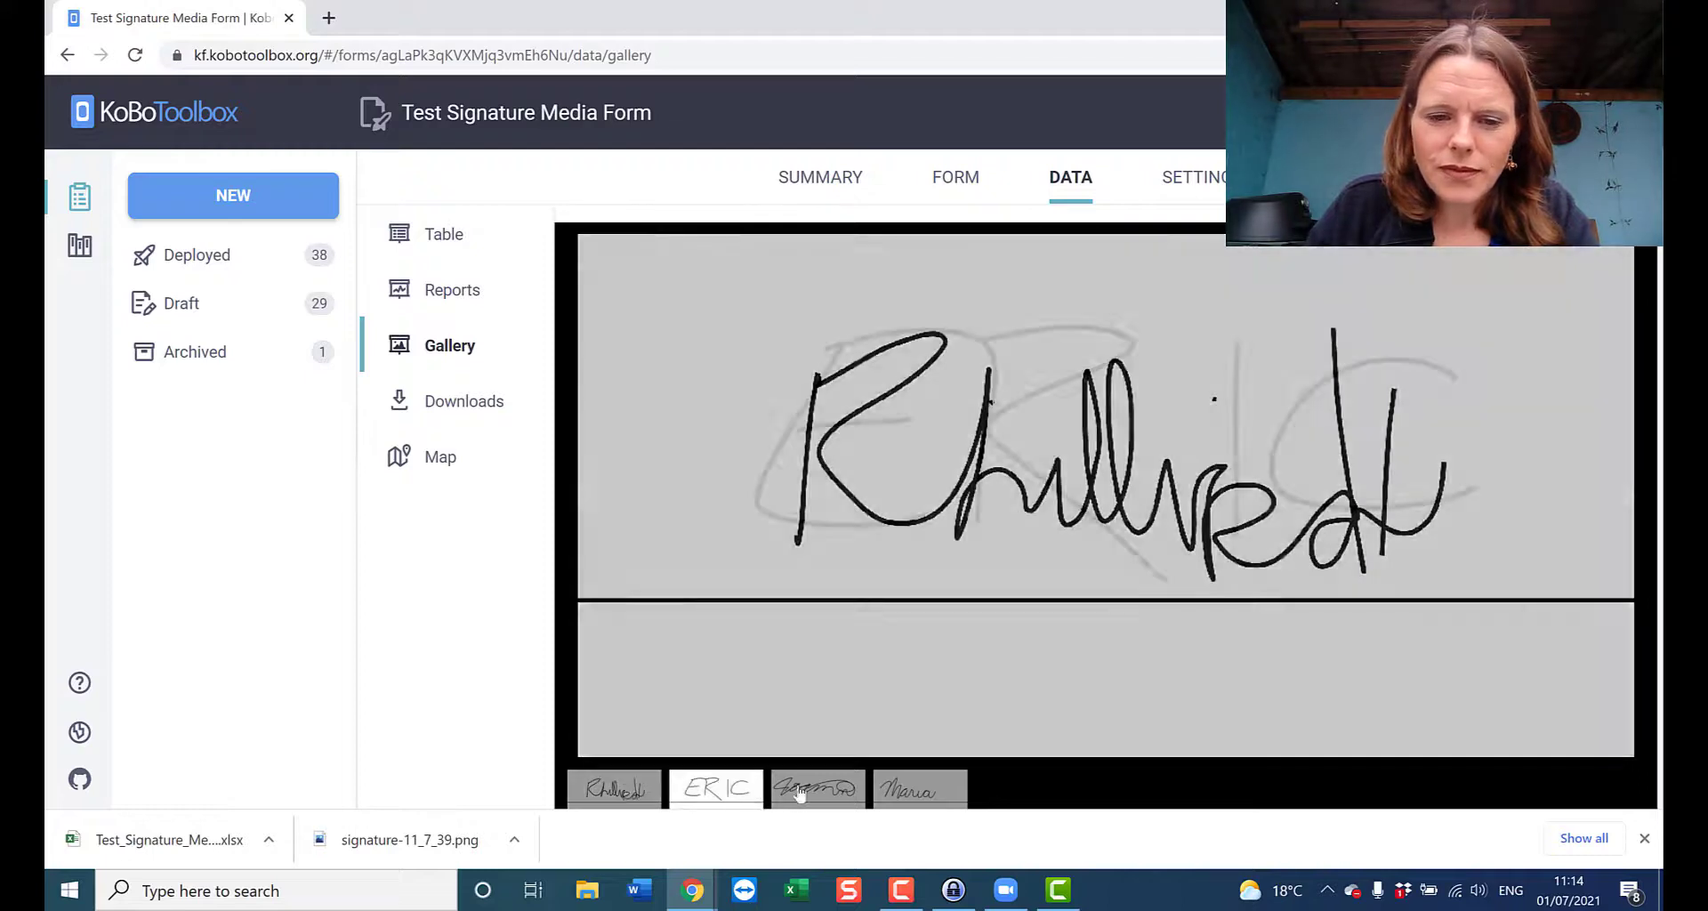
pyautogui.click(814, 792)
pyautogui.click(925, 798)
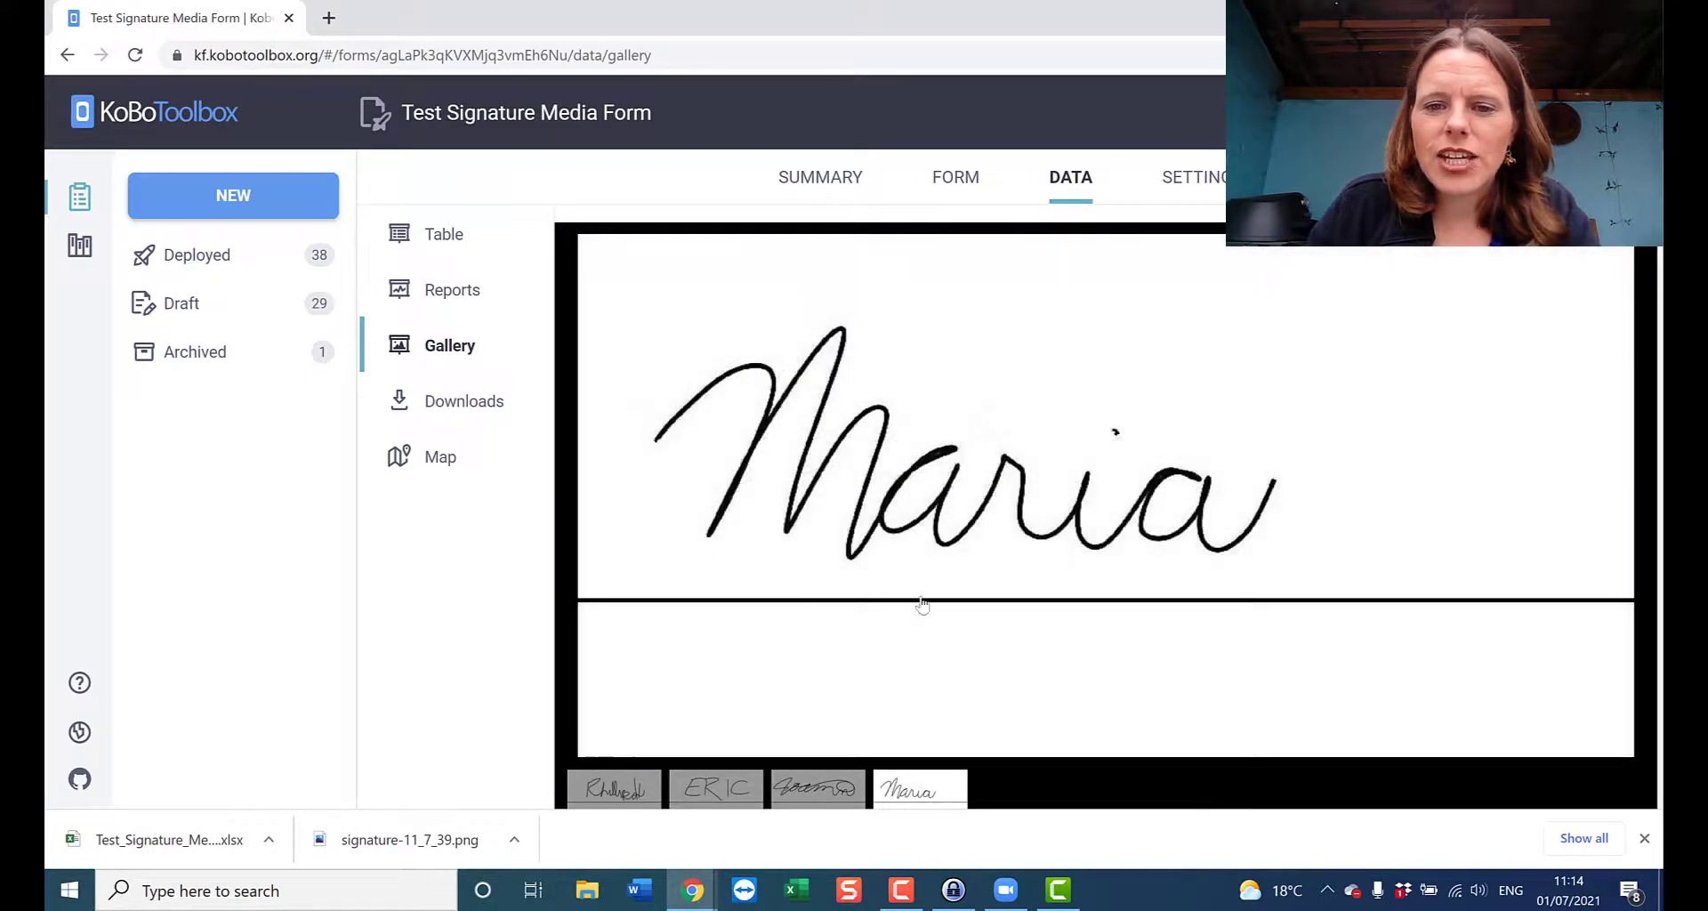
# Return to the project's data downloads and set the export type to Media Attachments (ZIP)
pyautogui.click(447, 405)
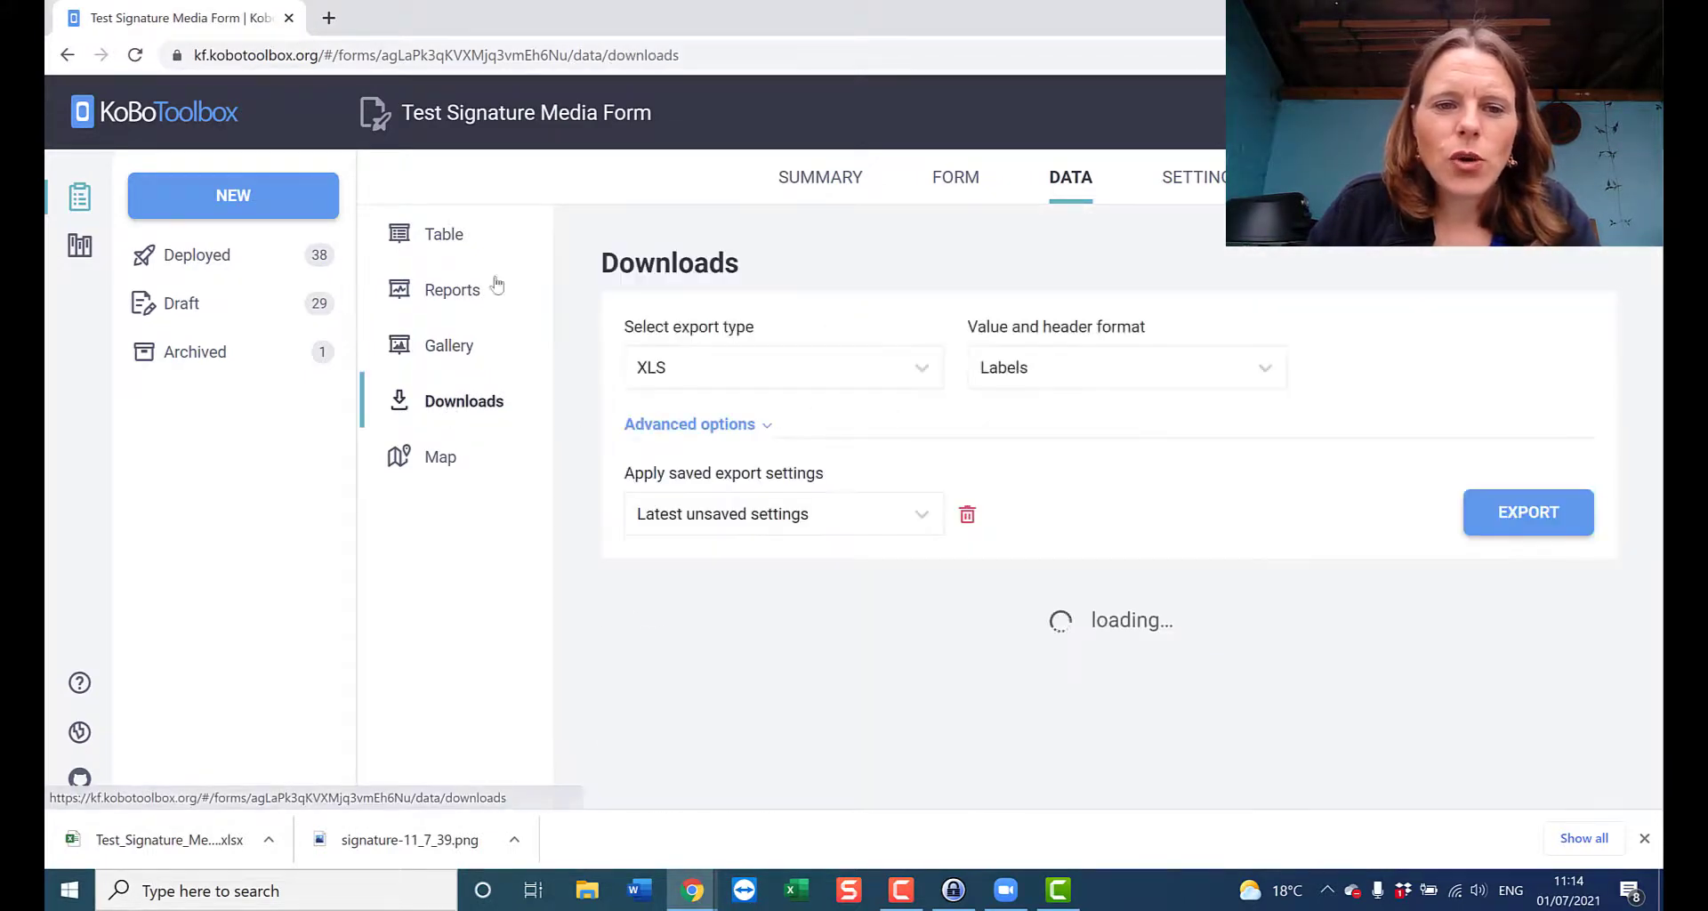
pyautogui.click(884, 367)
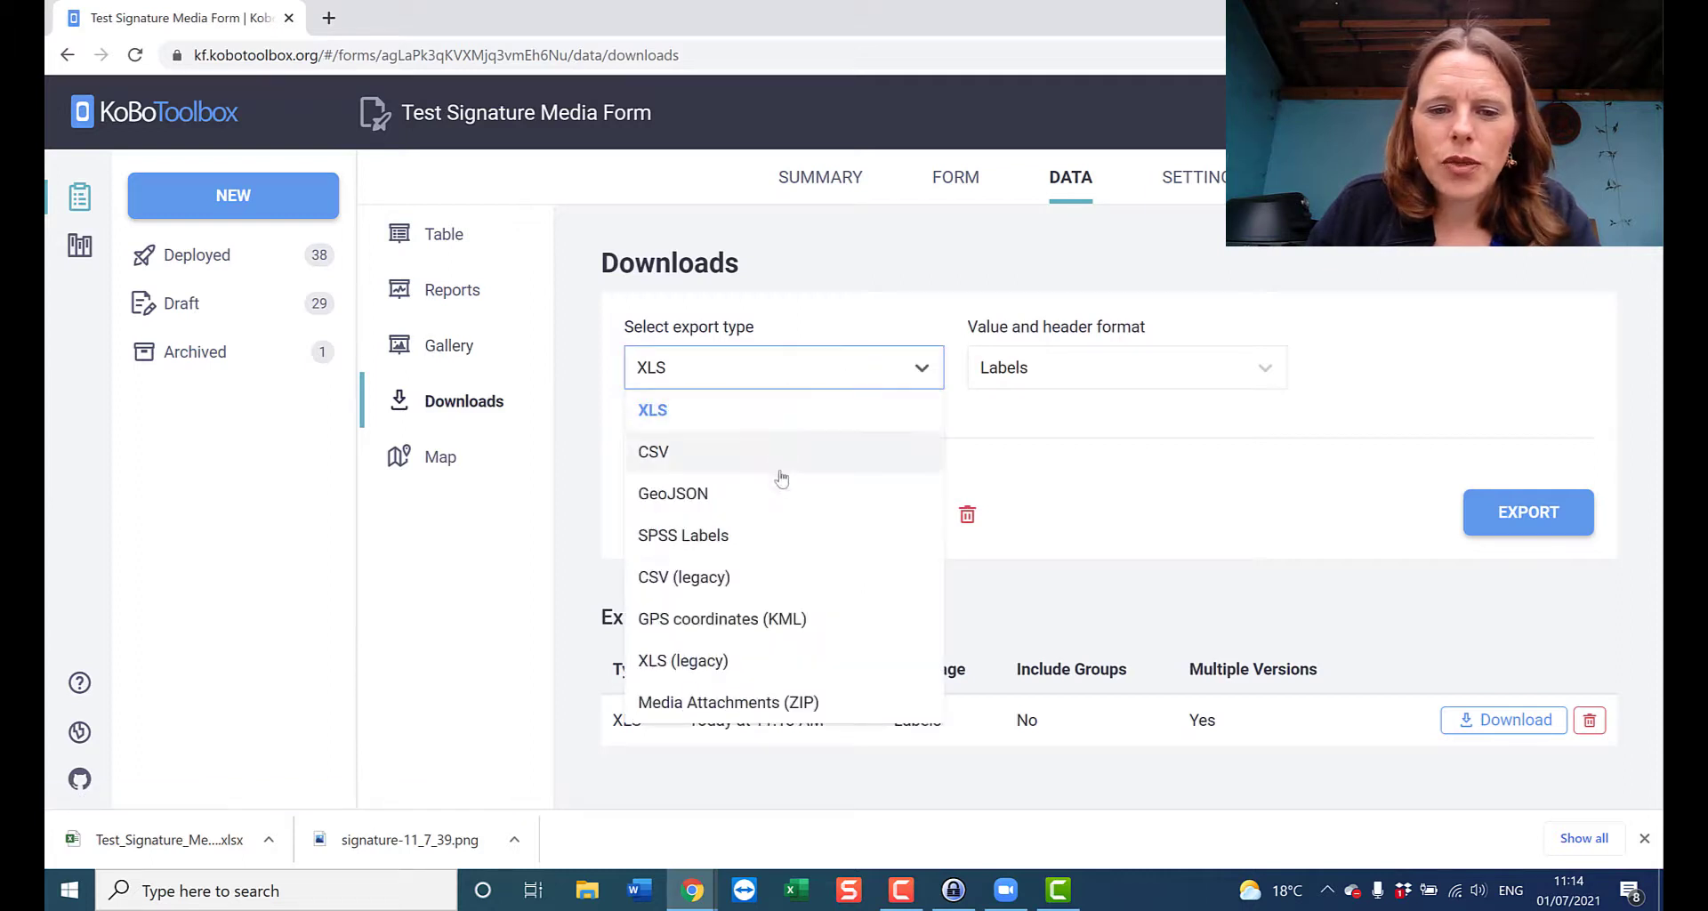
pyautogui.click(760, 703)
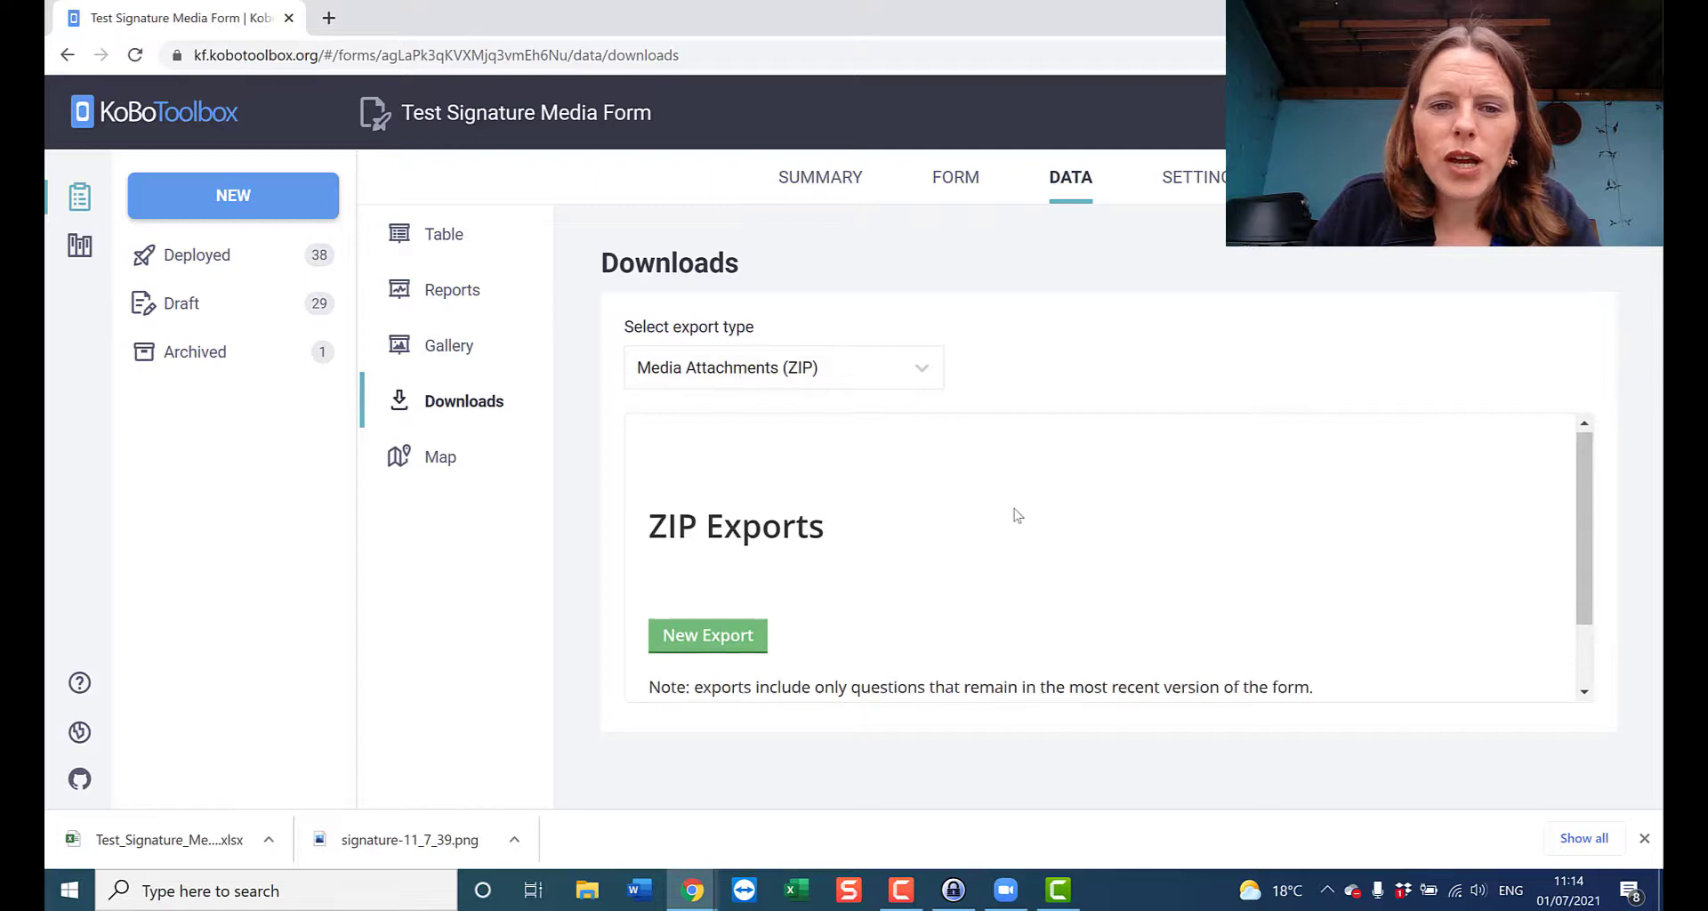
pyautogui.scroll(-1, 1019, 516)
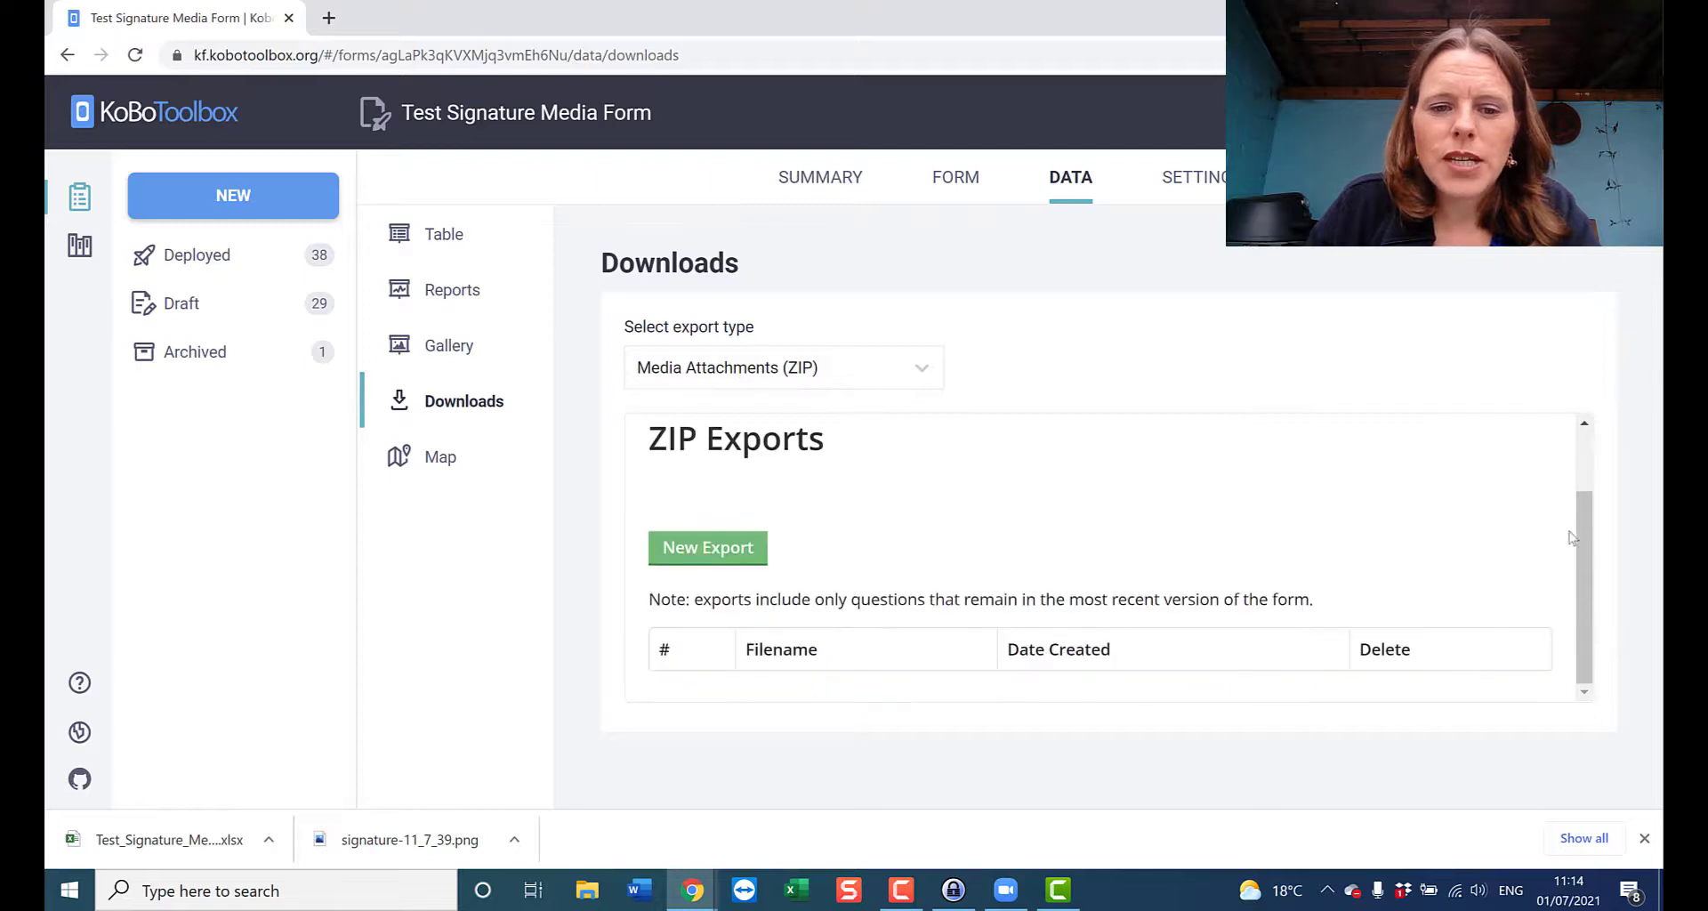
# Create a new Media Attachments ZIP export of the form's submissions and download the generated ZIP file
pyautogui.click(725, 552)
pyautogui.scroll(-2, 956, 650)
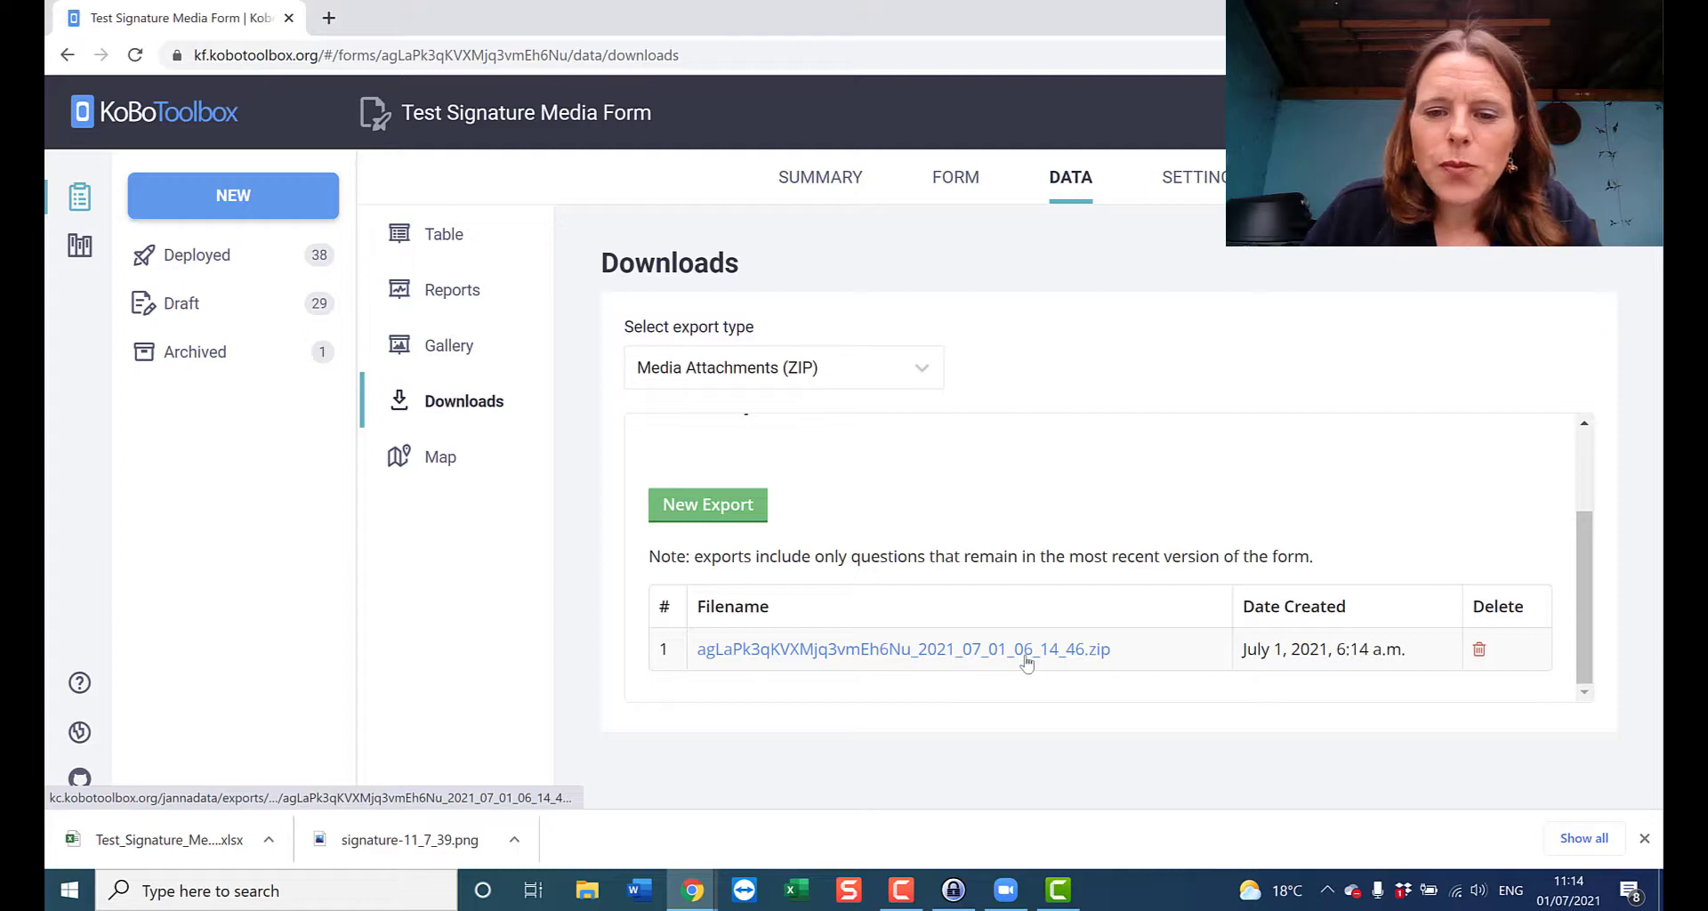
pyautogui.click(1026, 657)
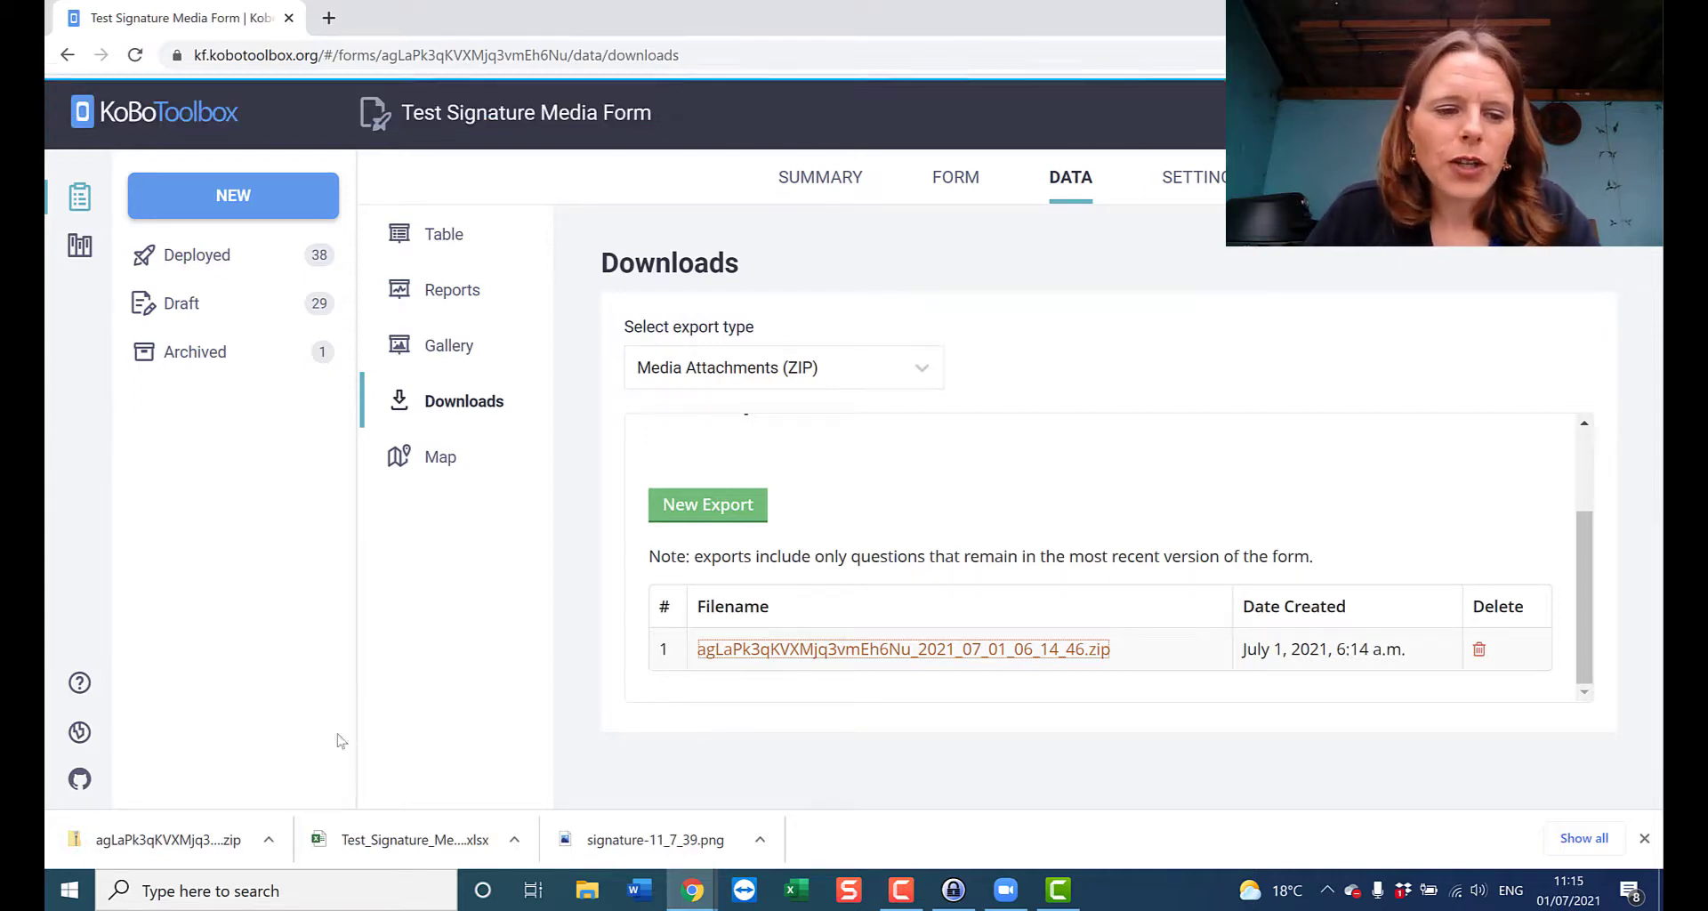
# Open the downloaded ZIP in File Explorer, browse through its attachments folder to the submission folders, and widen the Name column to show their full names
pyautogui.click(171, 839)
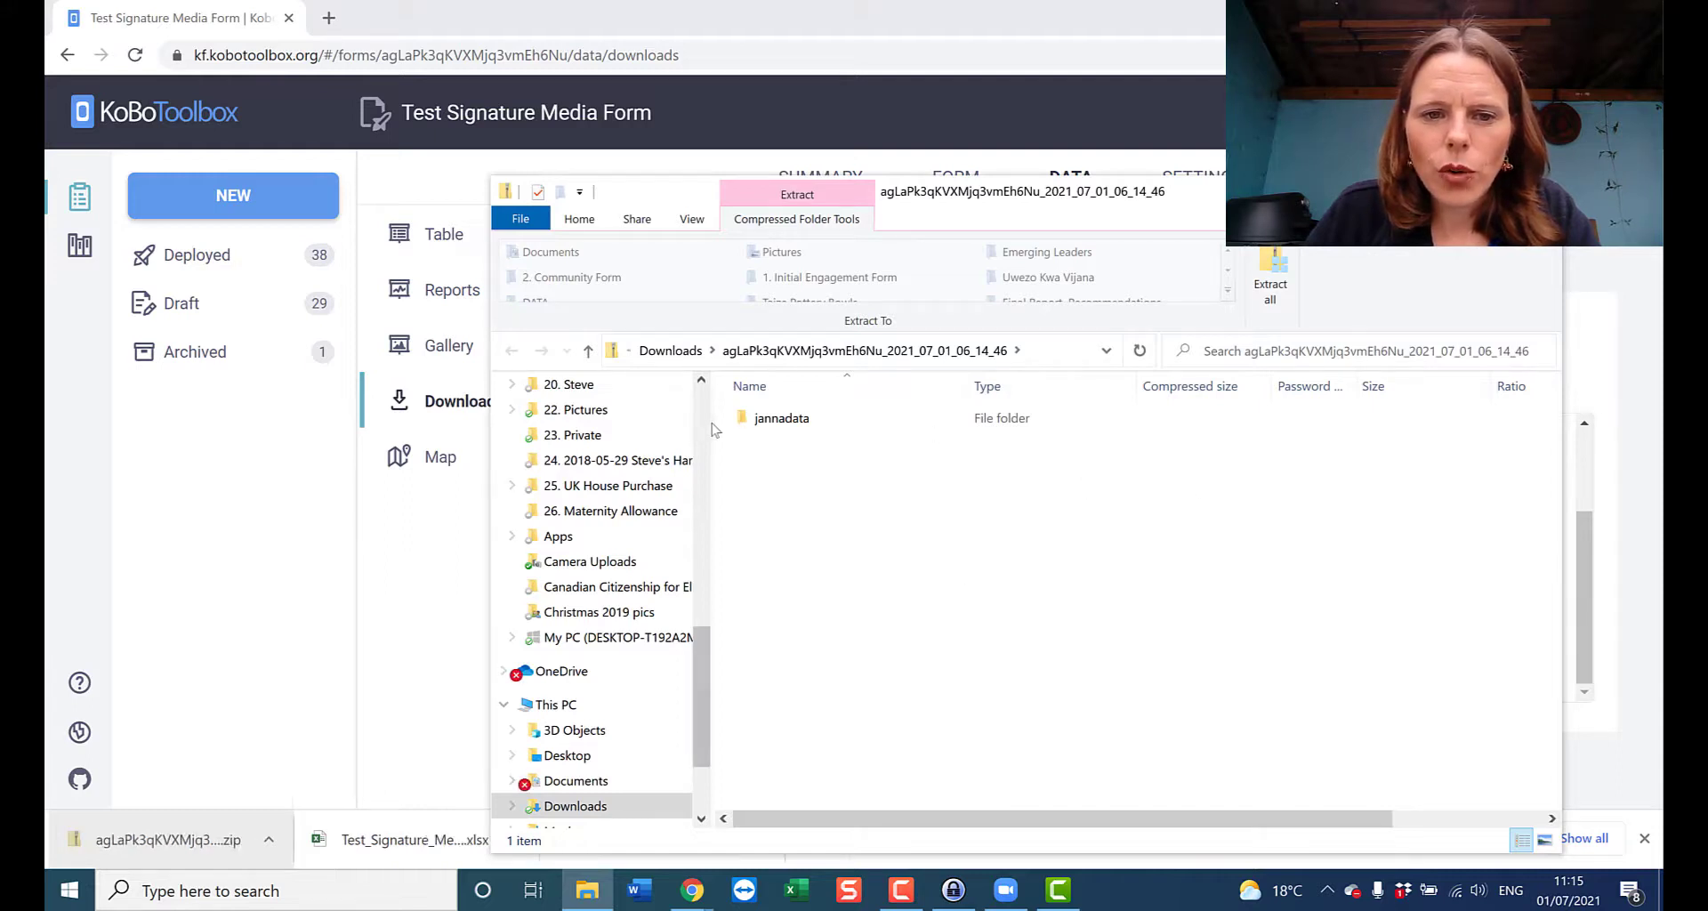
pyautogui.moveTo(712, 427); pyautogui.dragTo(546, 444)
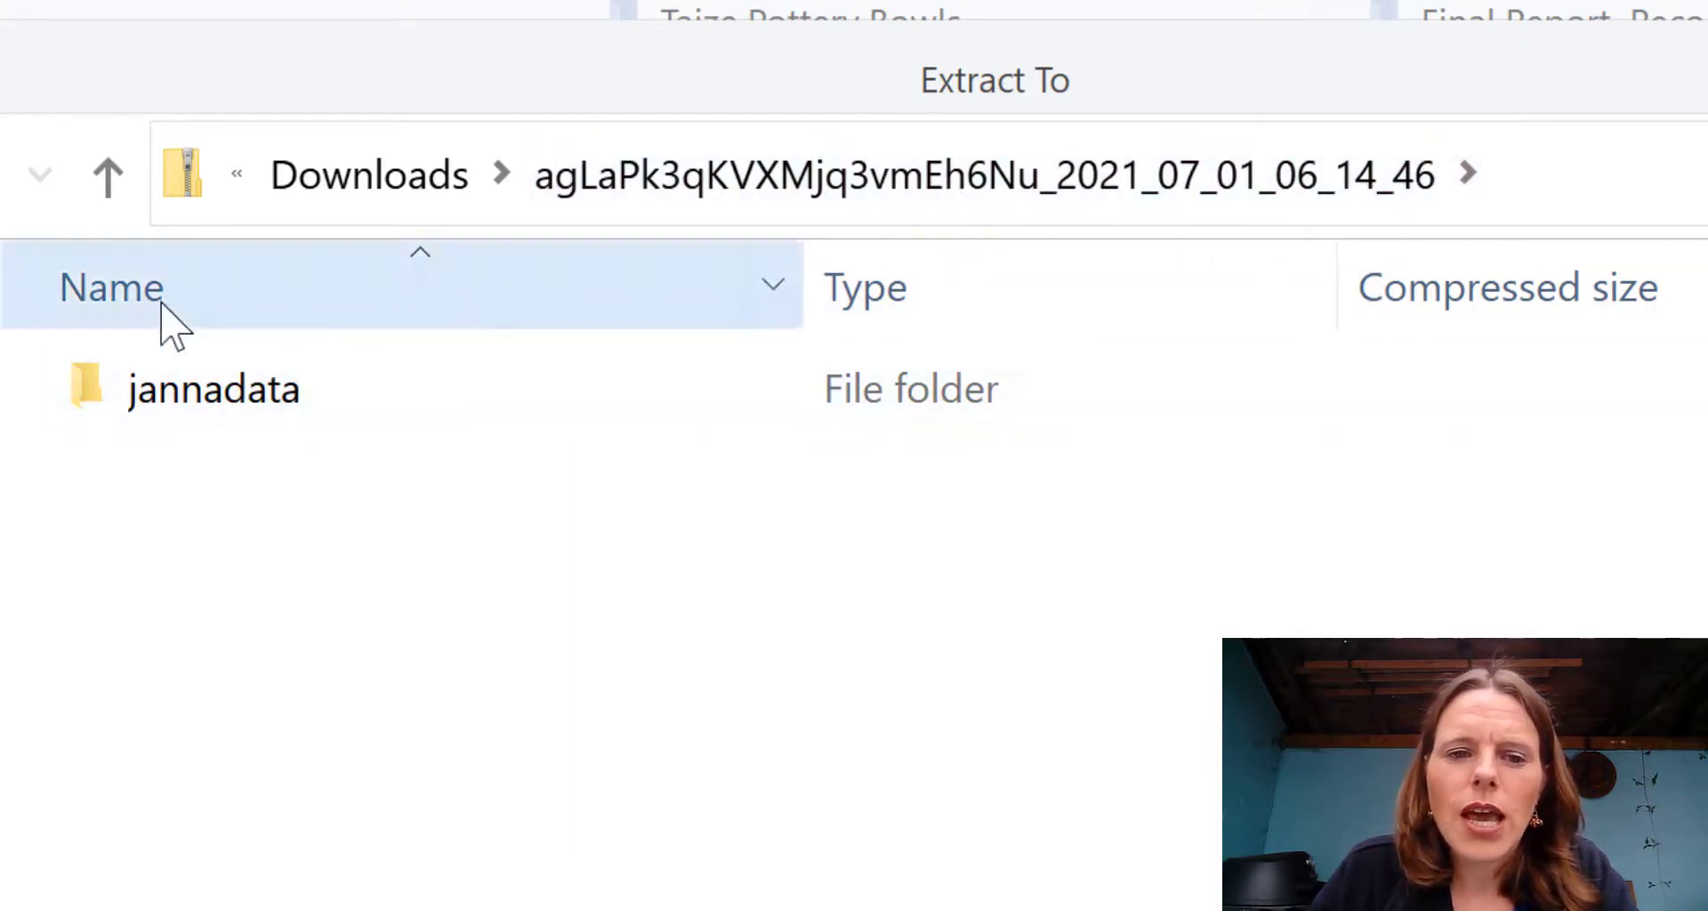
pyautogui.doubleClick(207, 388)
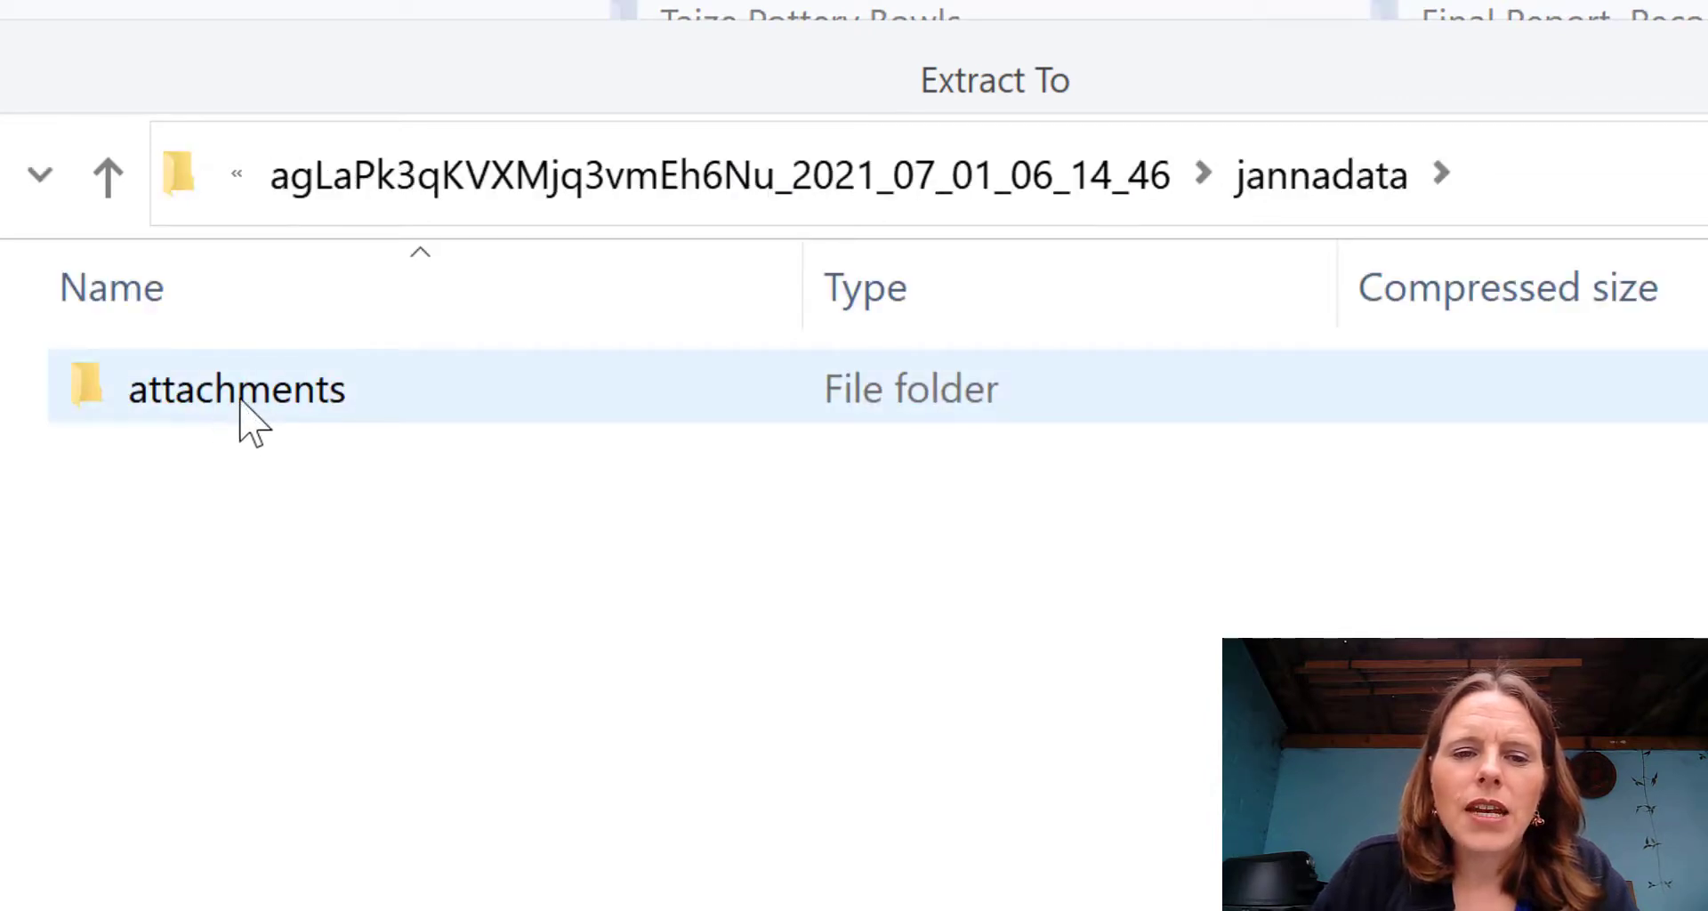
pyautogui.doubleClick(240, 416)
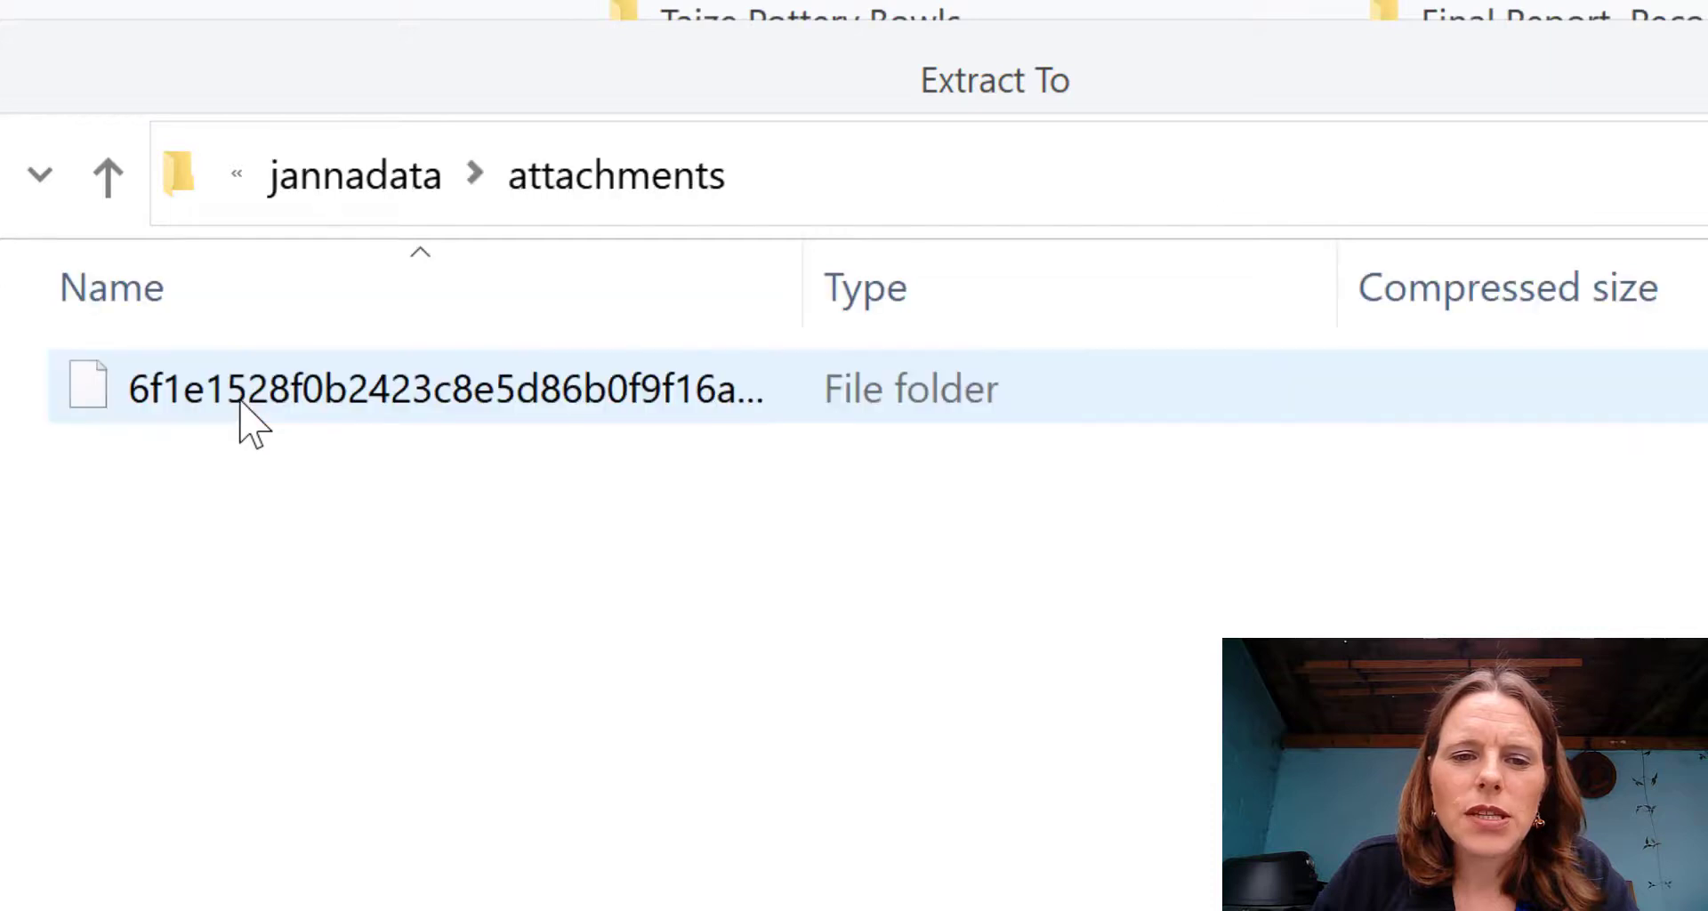
pyautogui.moveTo(801, 311); pyautogui.dragTo(1369, 320)
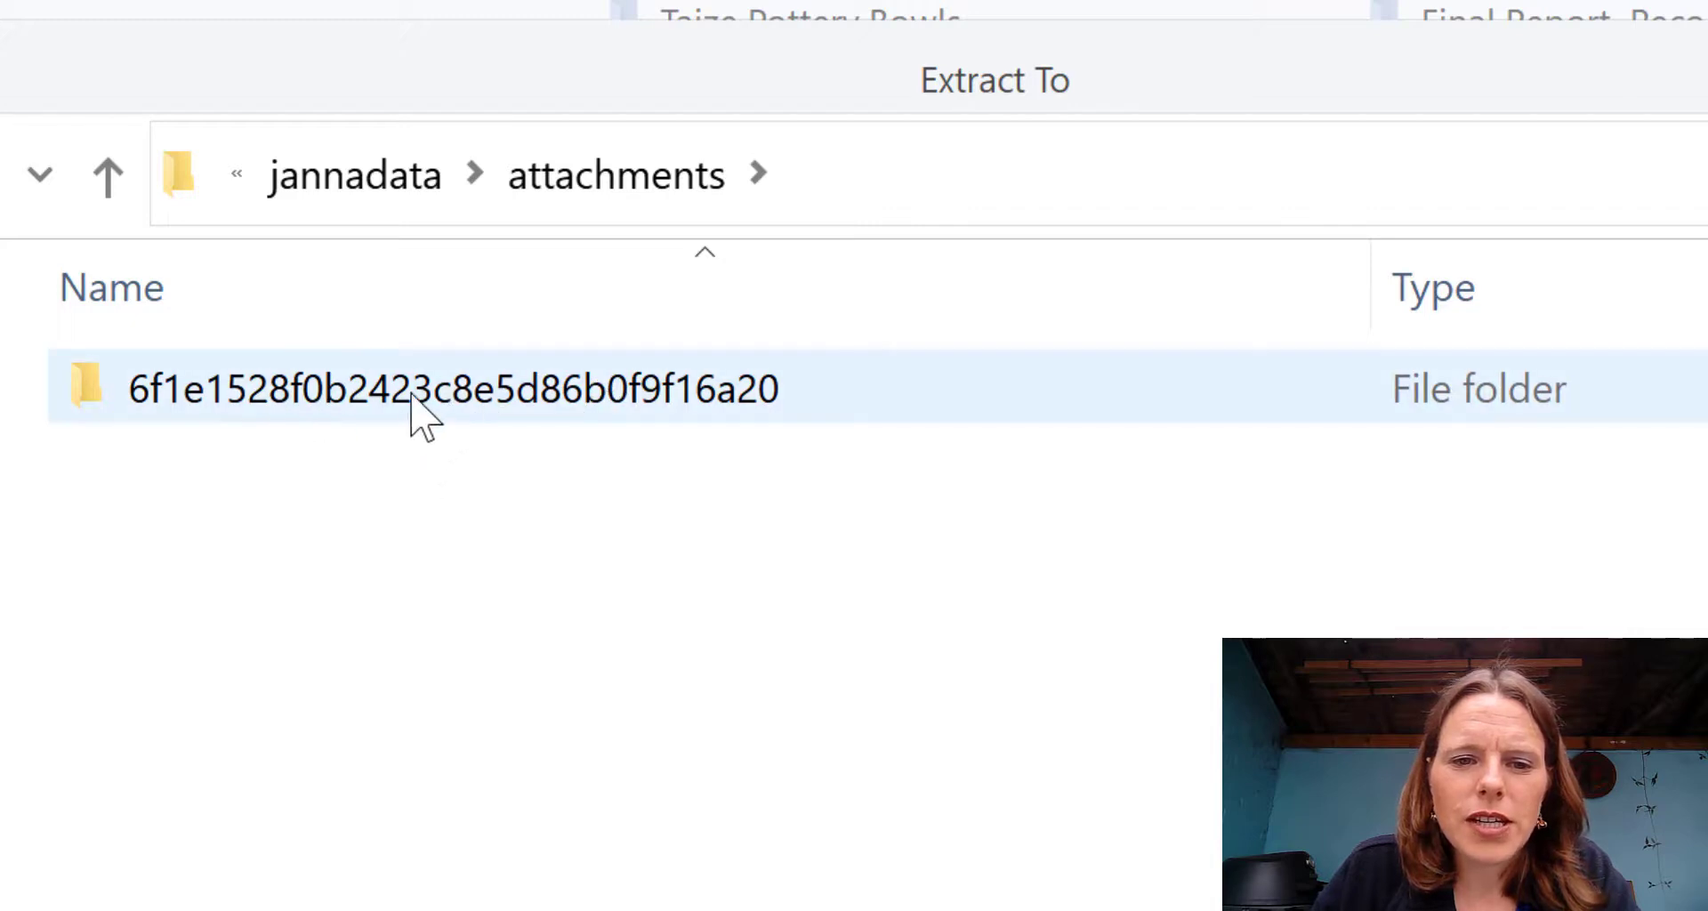
pyautogui.doubleClick(324, 398)
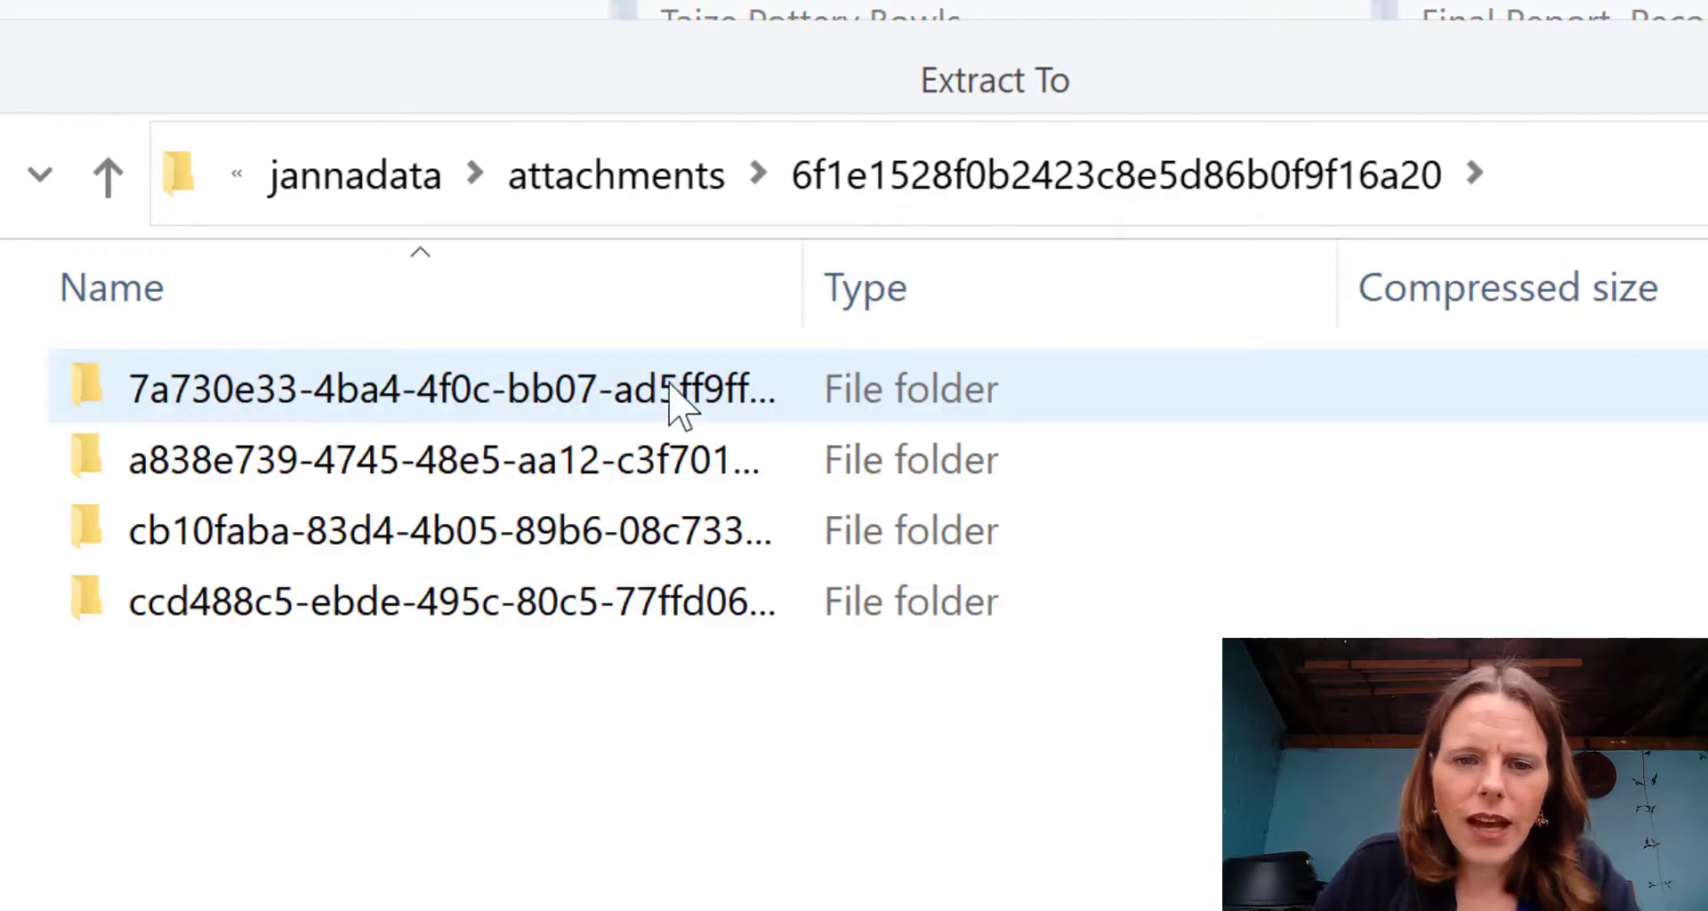
pyautogui.moveTo(803, 287); pyautogui.dragTo(1369, 303)
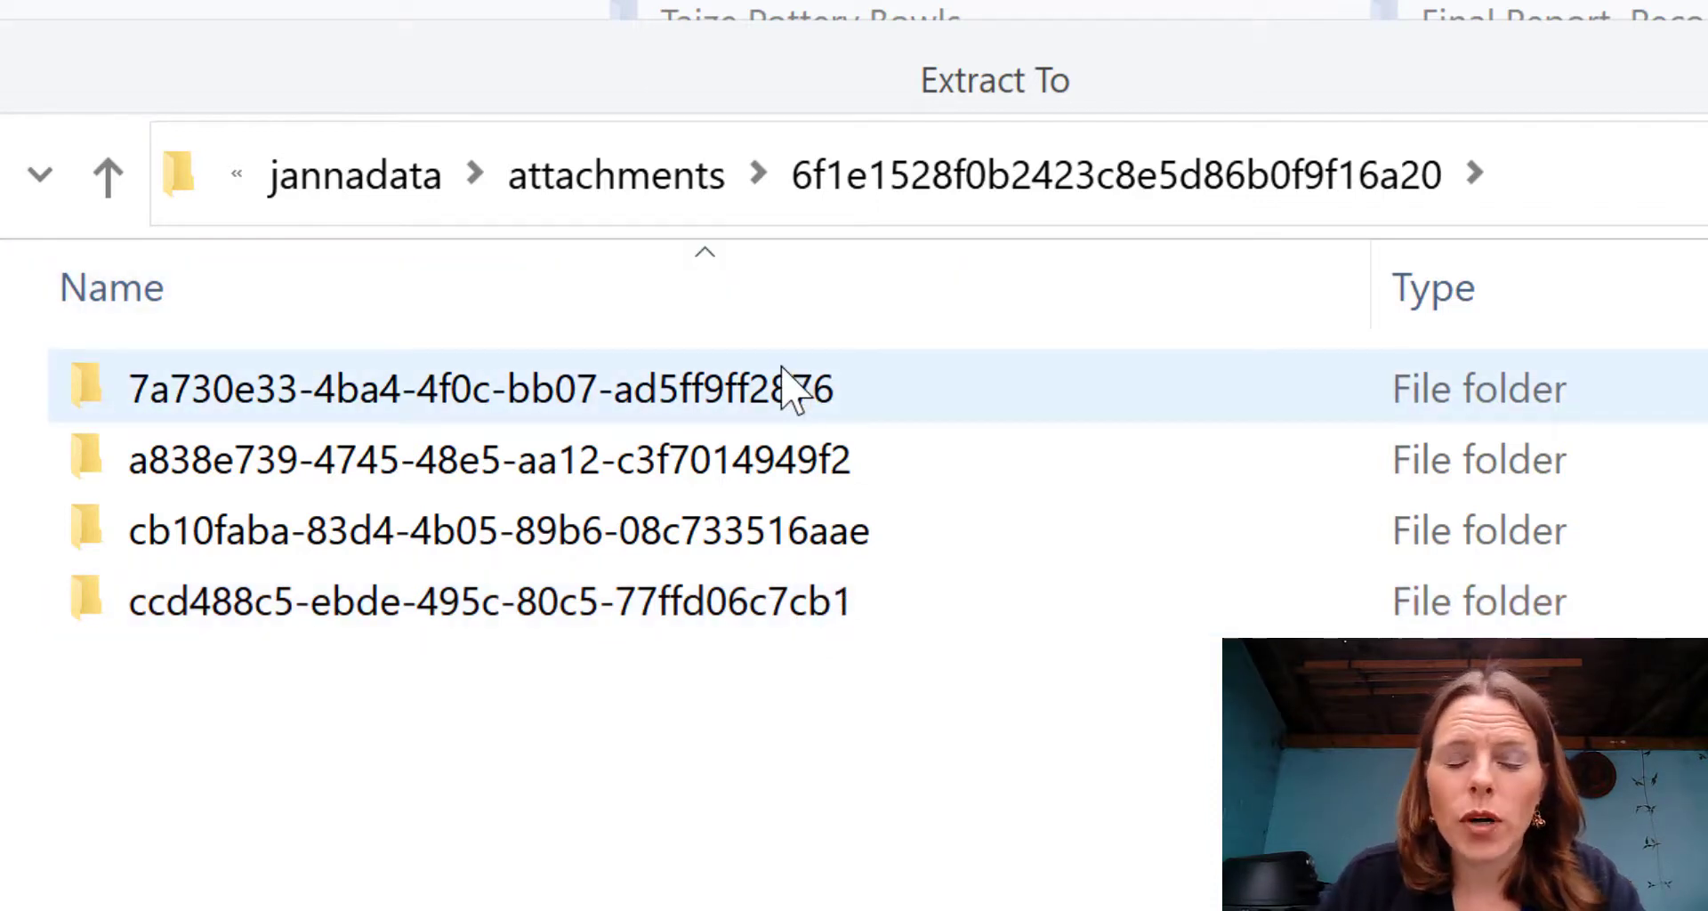
pyautogui.click(614, 389)
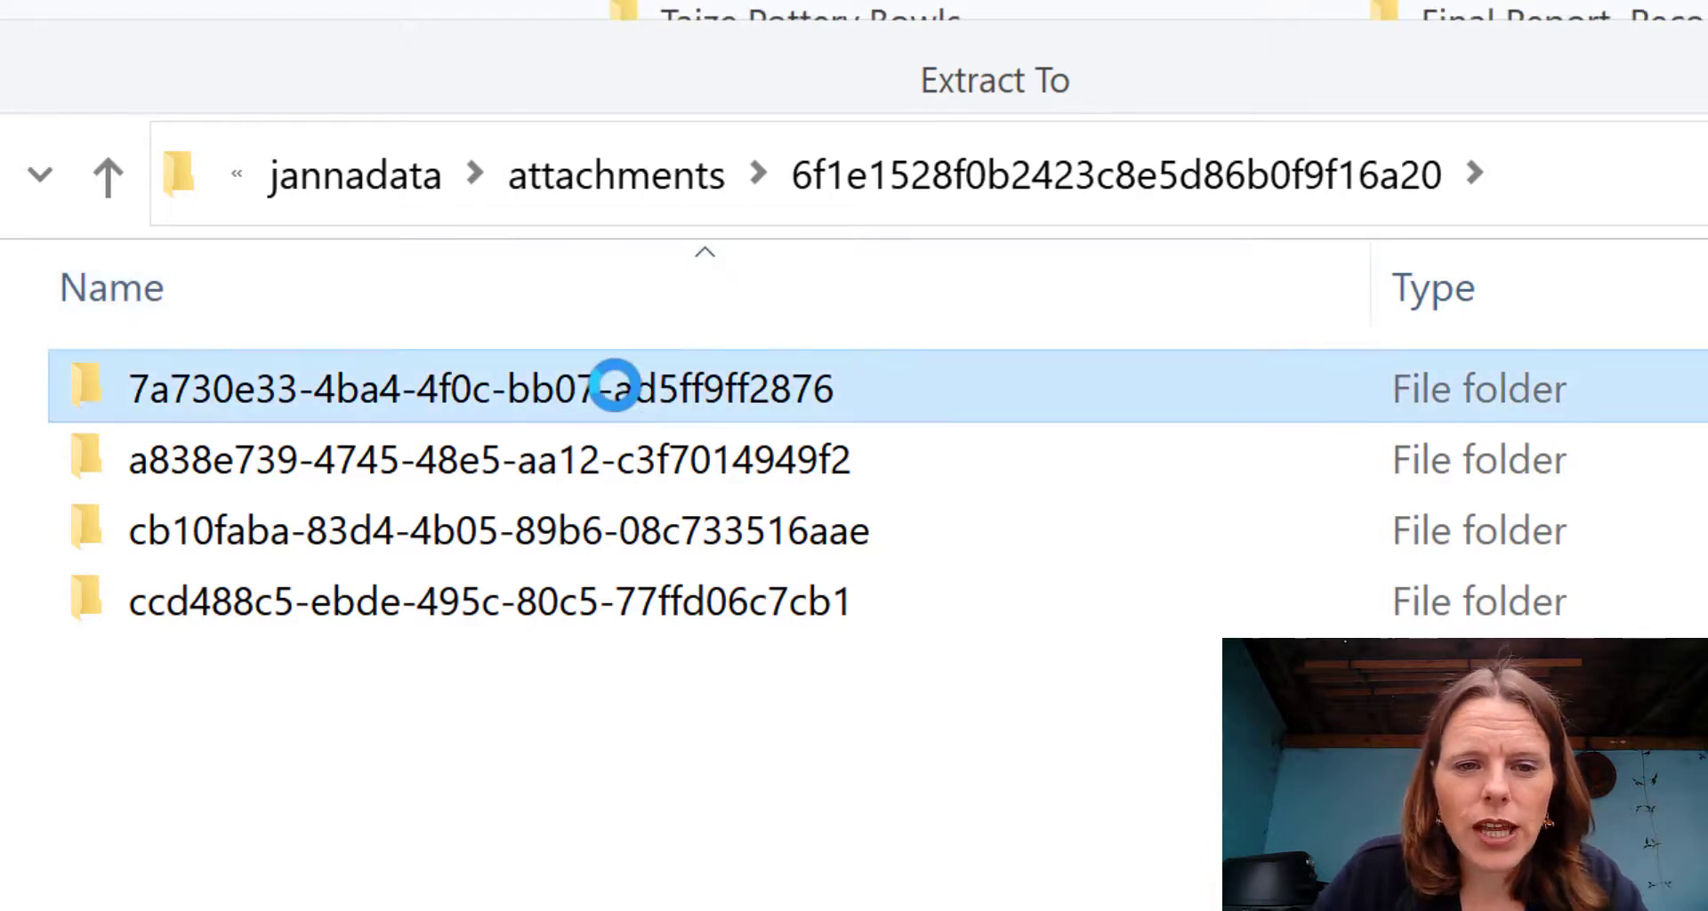
pyautogui.doubleClick(614, 388)
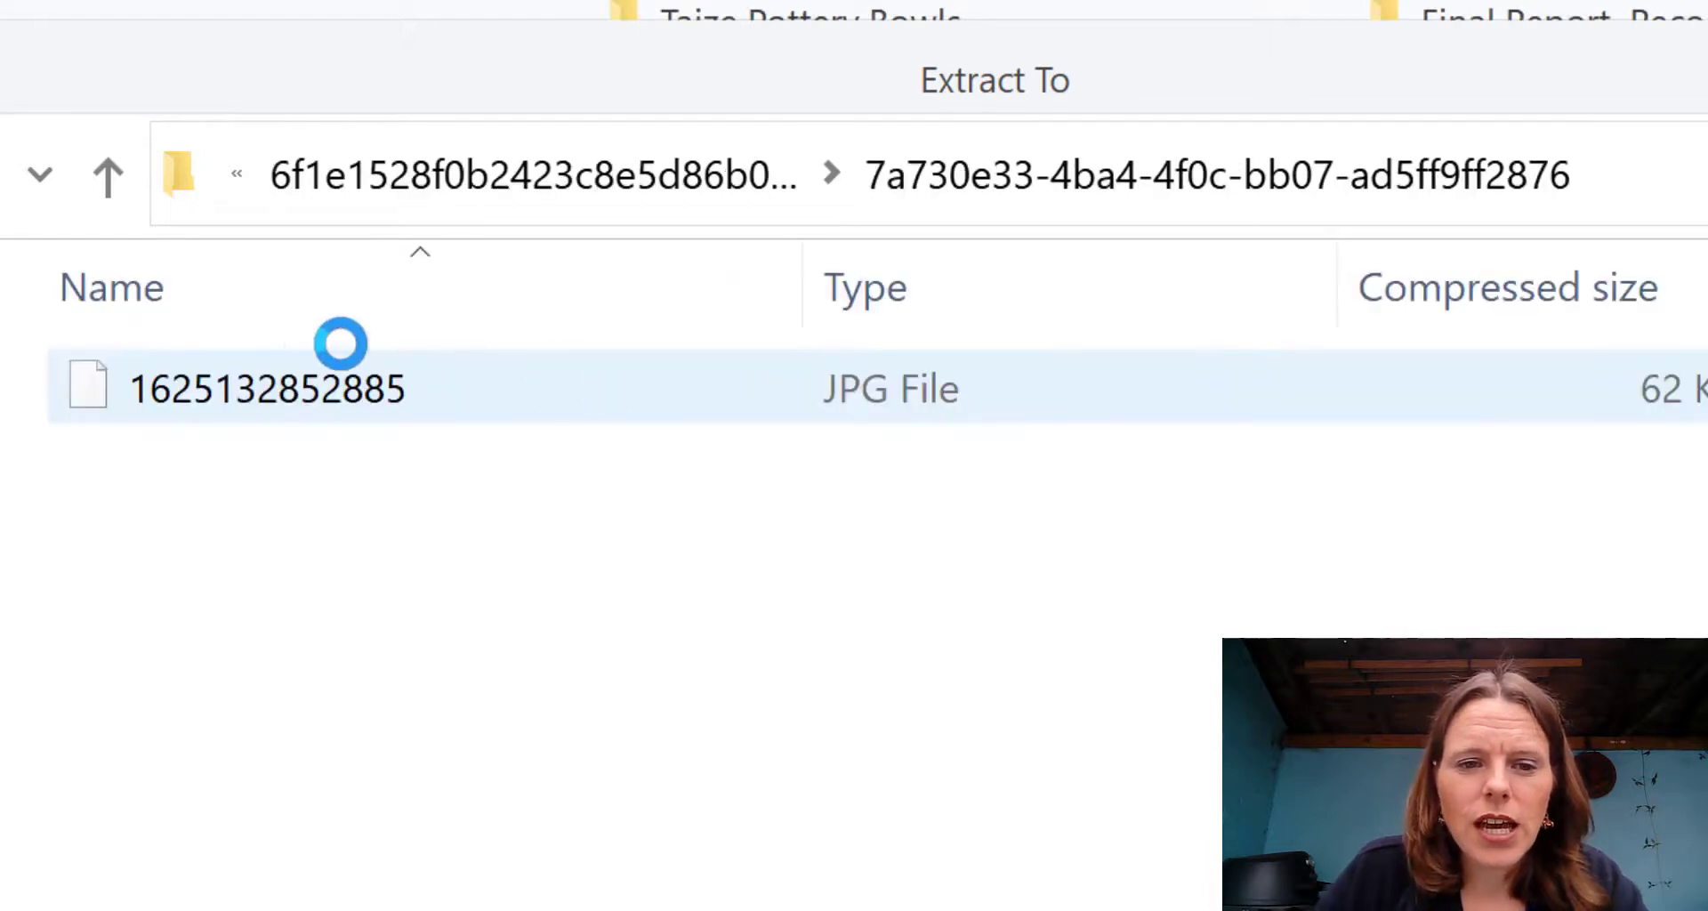
pyautogui.doubleClick(242, 405)
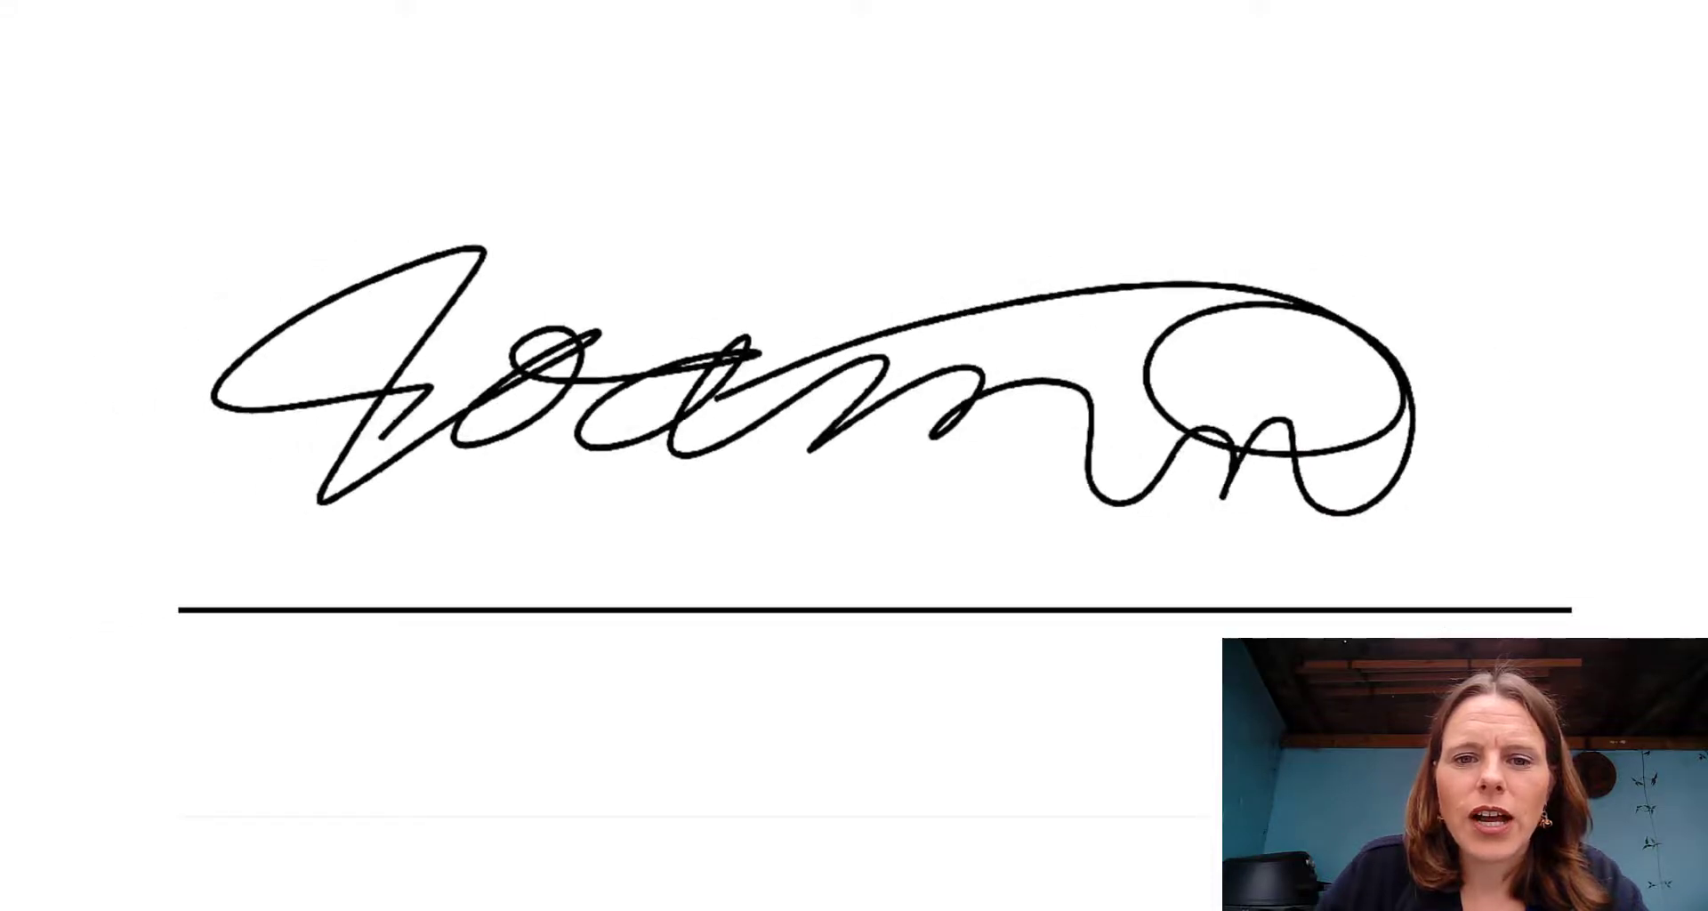
pyautogui.hotkey('alt', 'F4')
pyautogui.click(703, 331)
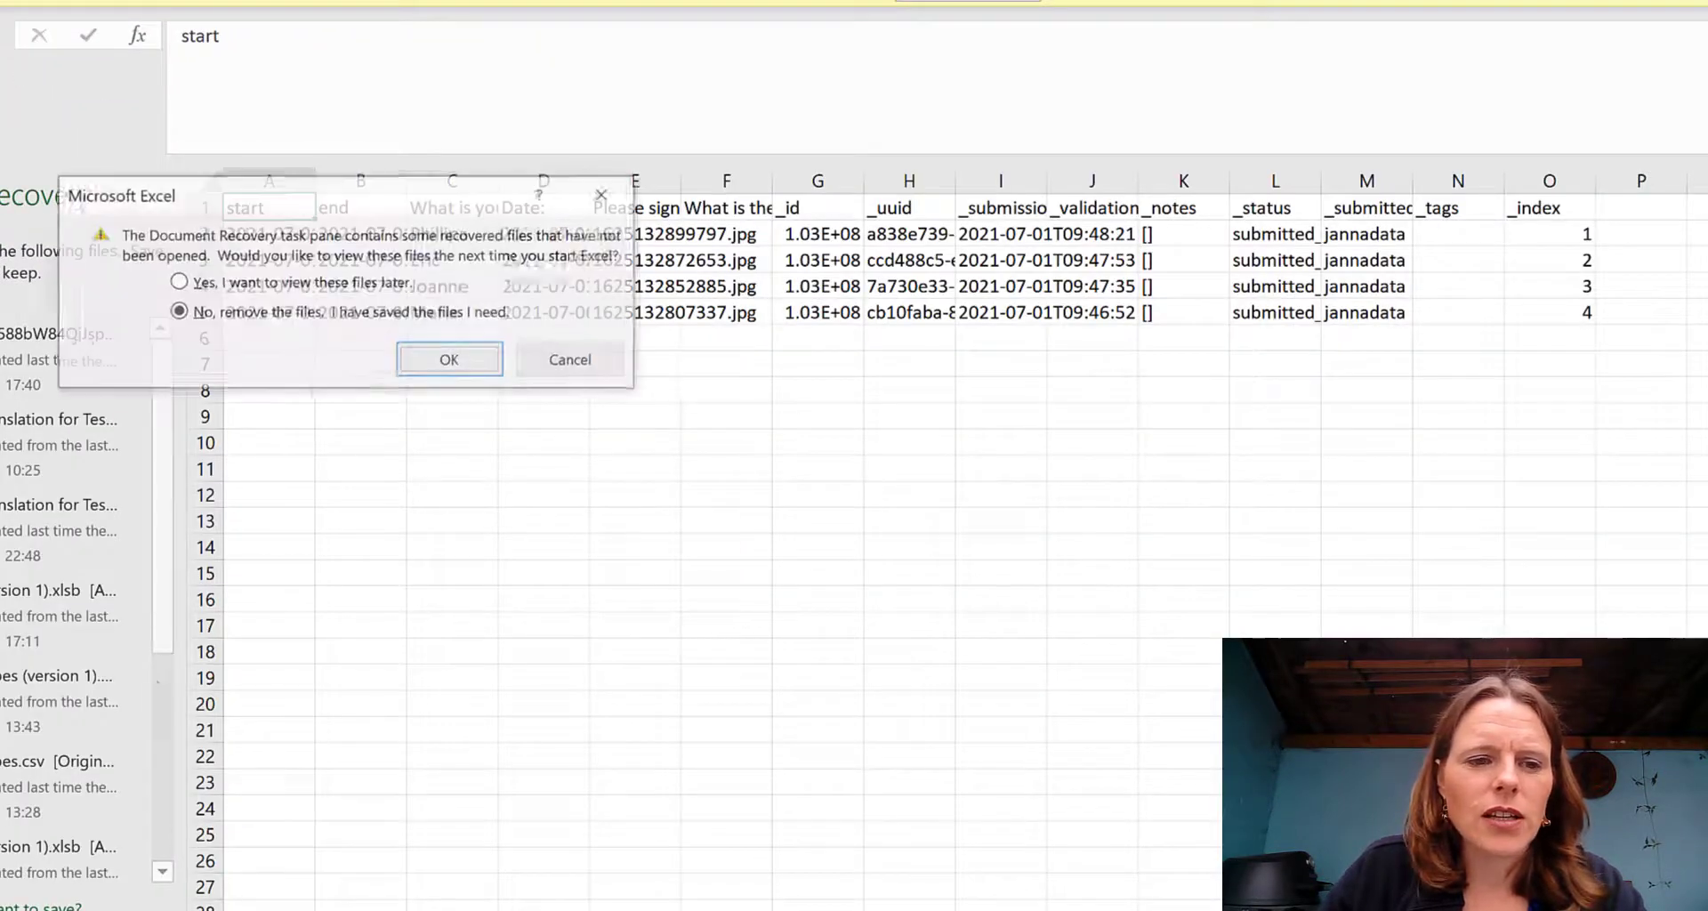
# In the exported XLS in Excel, keep the recovered files for later viewing and autofit all columns of the sheet to their contents
pyautogui.click(287, 281)
pyautogui.click(449, 360)
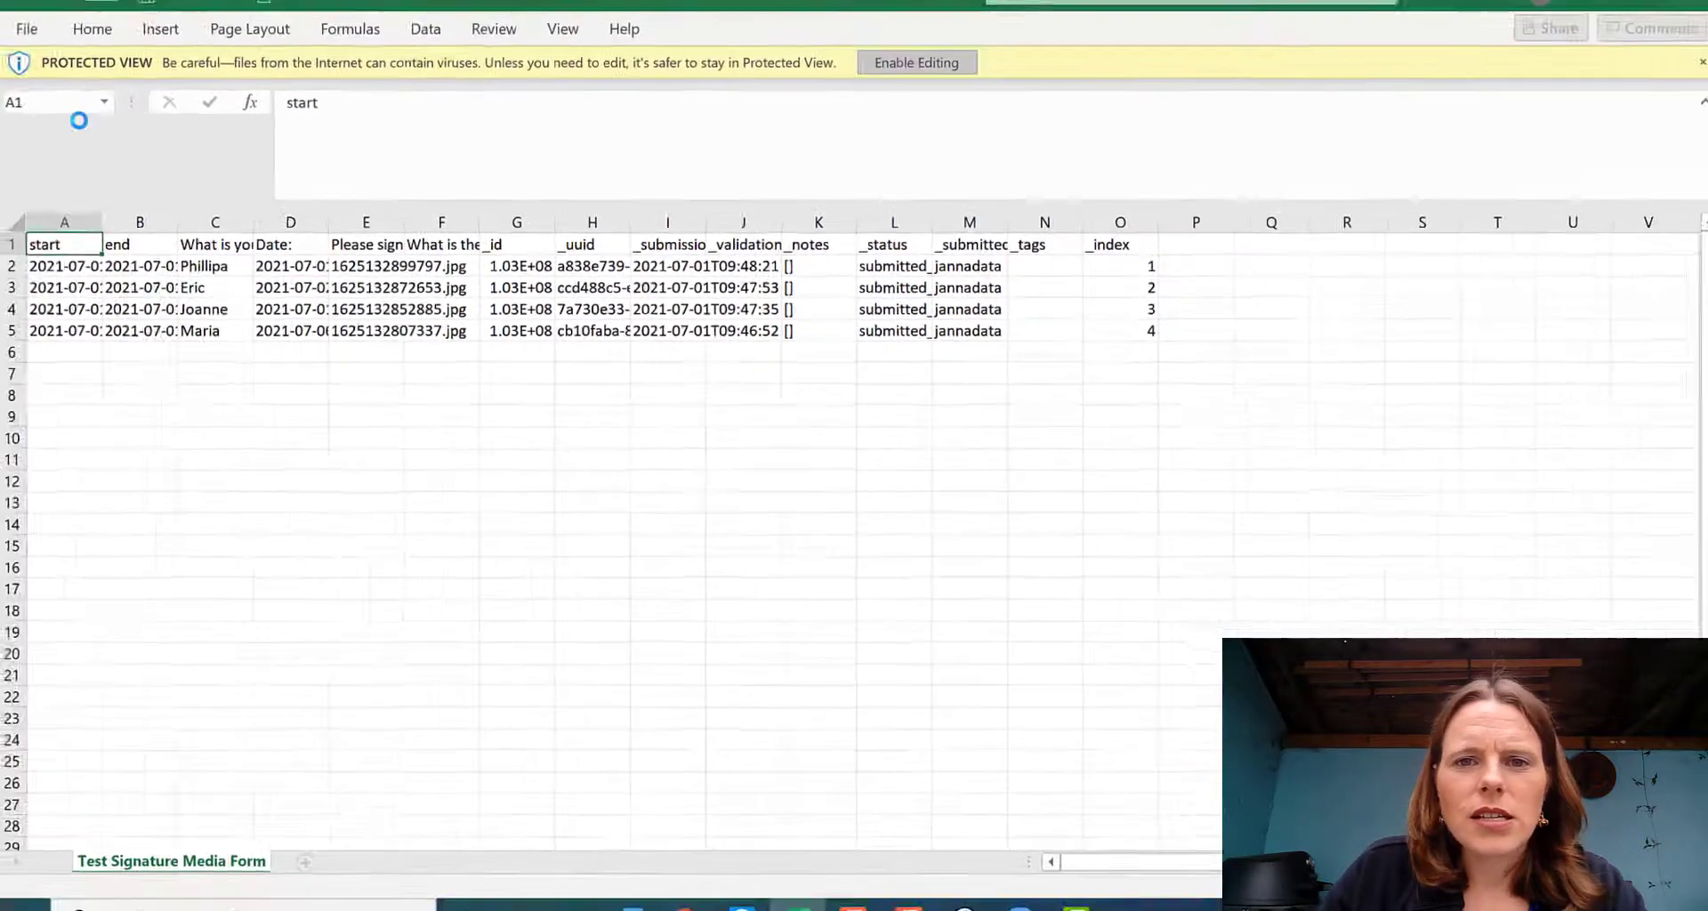
pyautogui.click(60, 303)
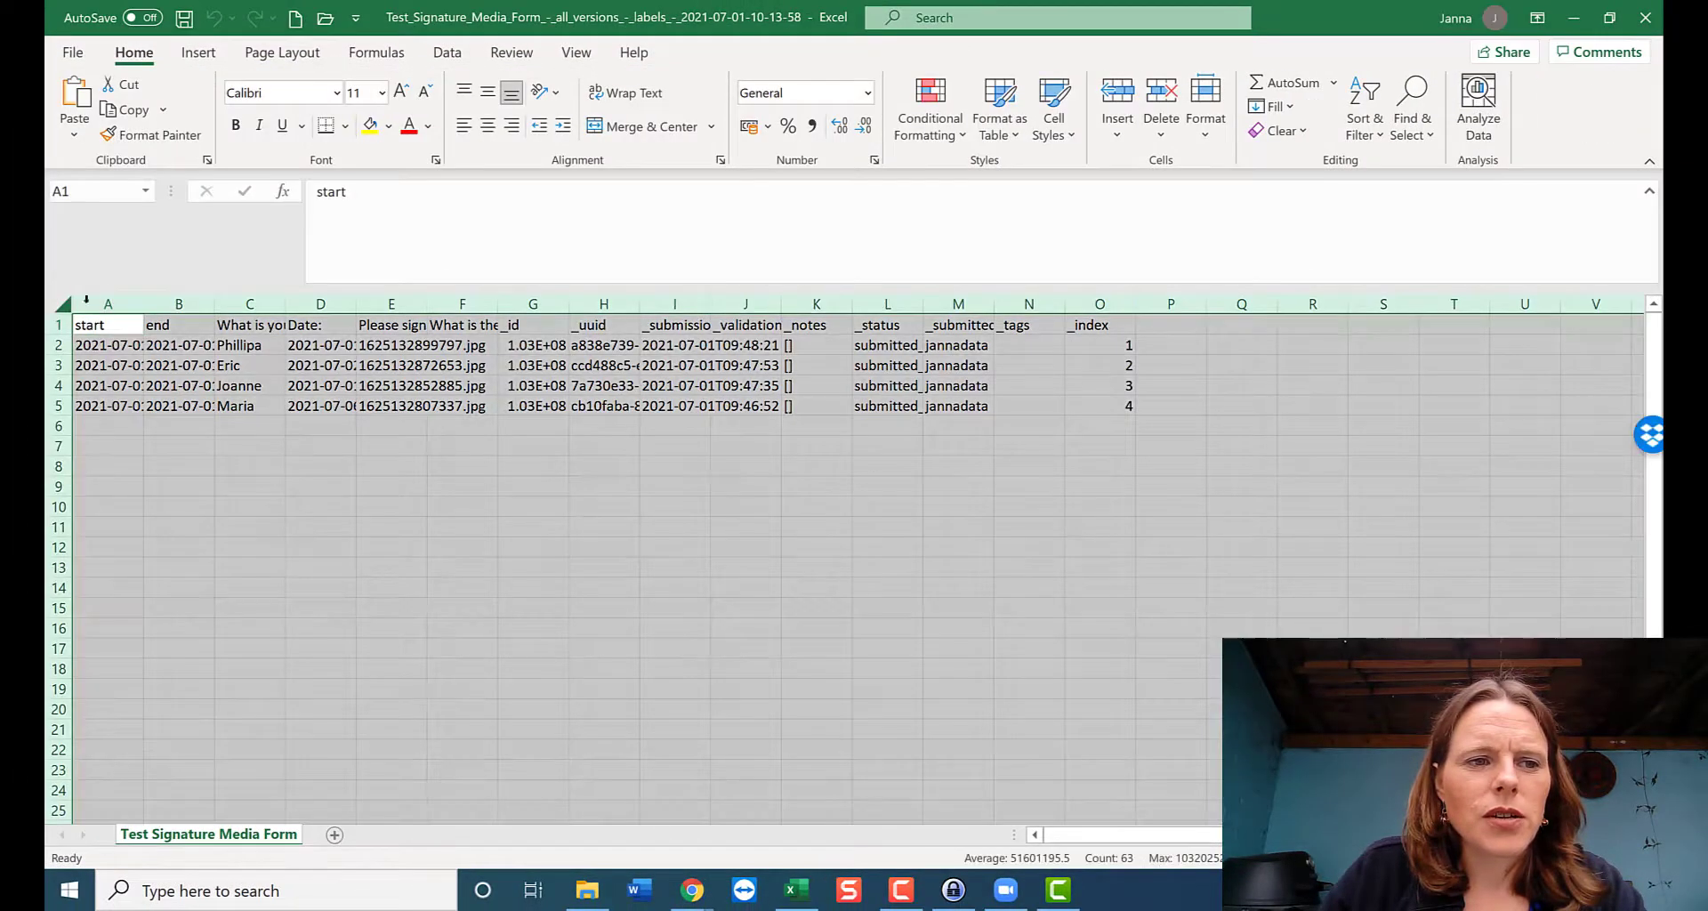
pyautogui.doubleClick(143, 304)
pyautogui.click(752, 486)
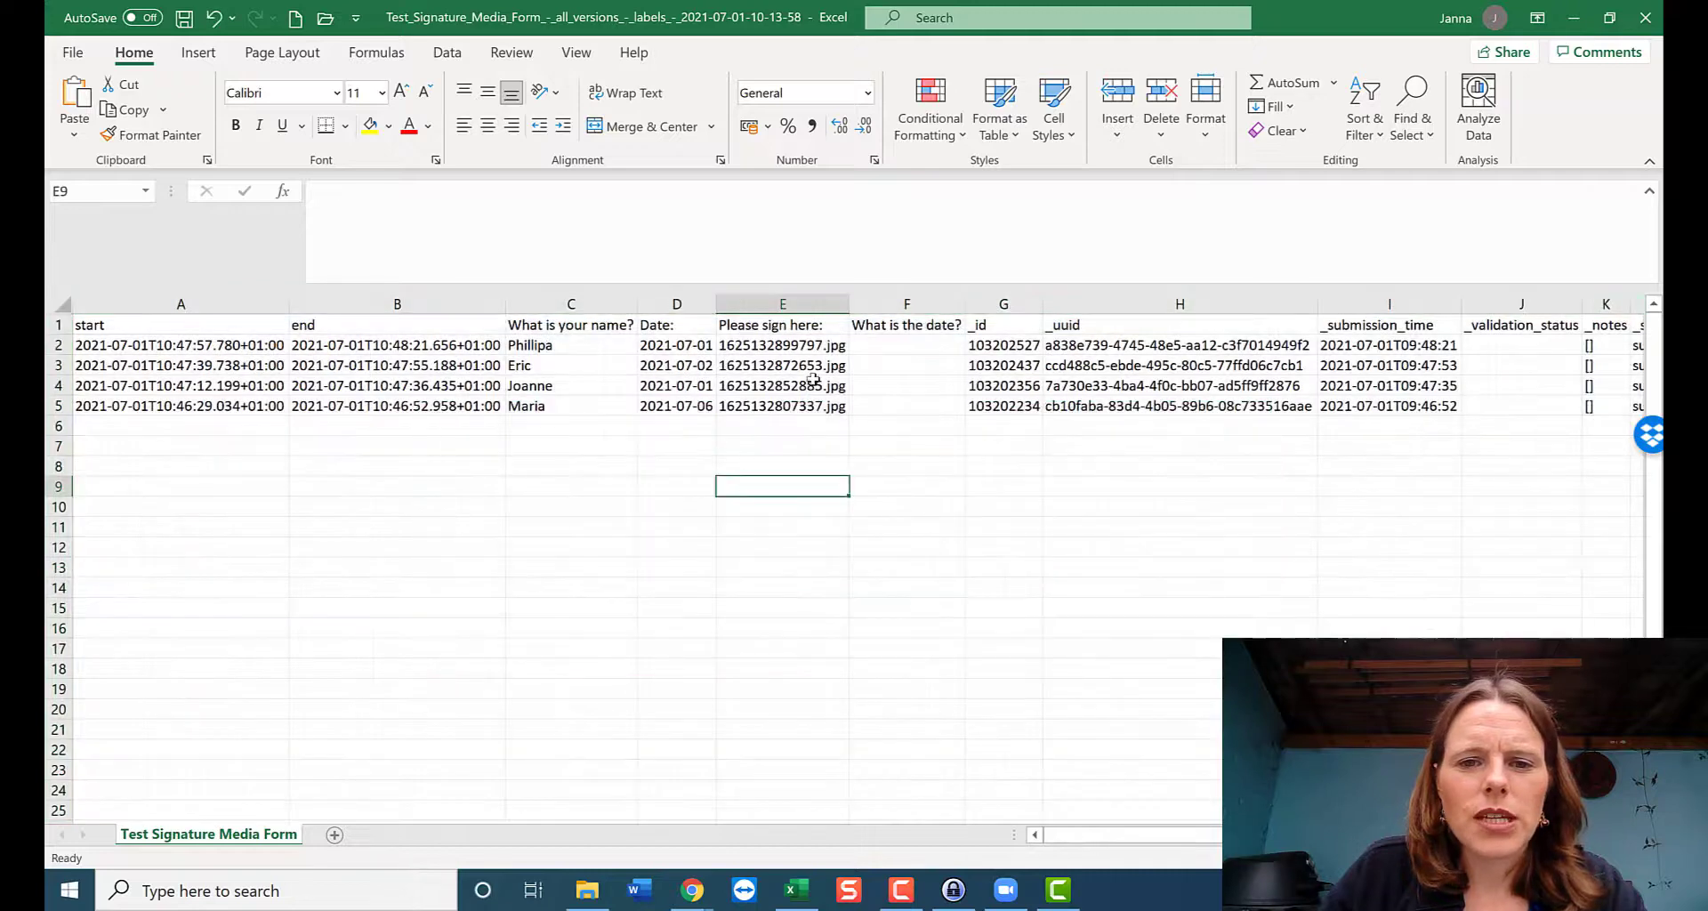
# Review the name, date and "Please sign here:" columns of the exported submissions, including the signature file names
pyautogui.click(781, 385)
pyautogui.click(791, 327)
pyautogui.moveTo(209, 320); pyautogui.dragTo(989, 402)
pyautogui.moveTo(628, 324); pyautogui.dragTo(893, 422)
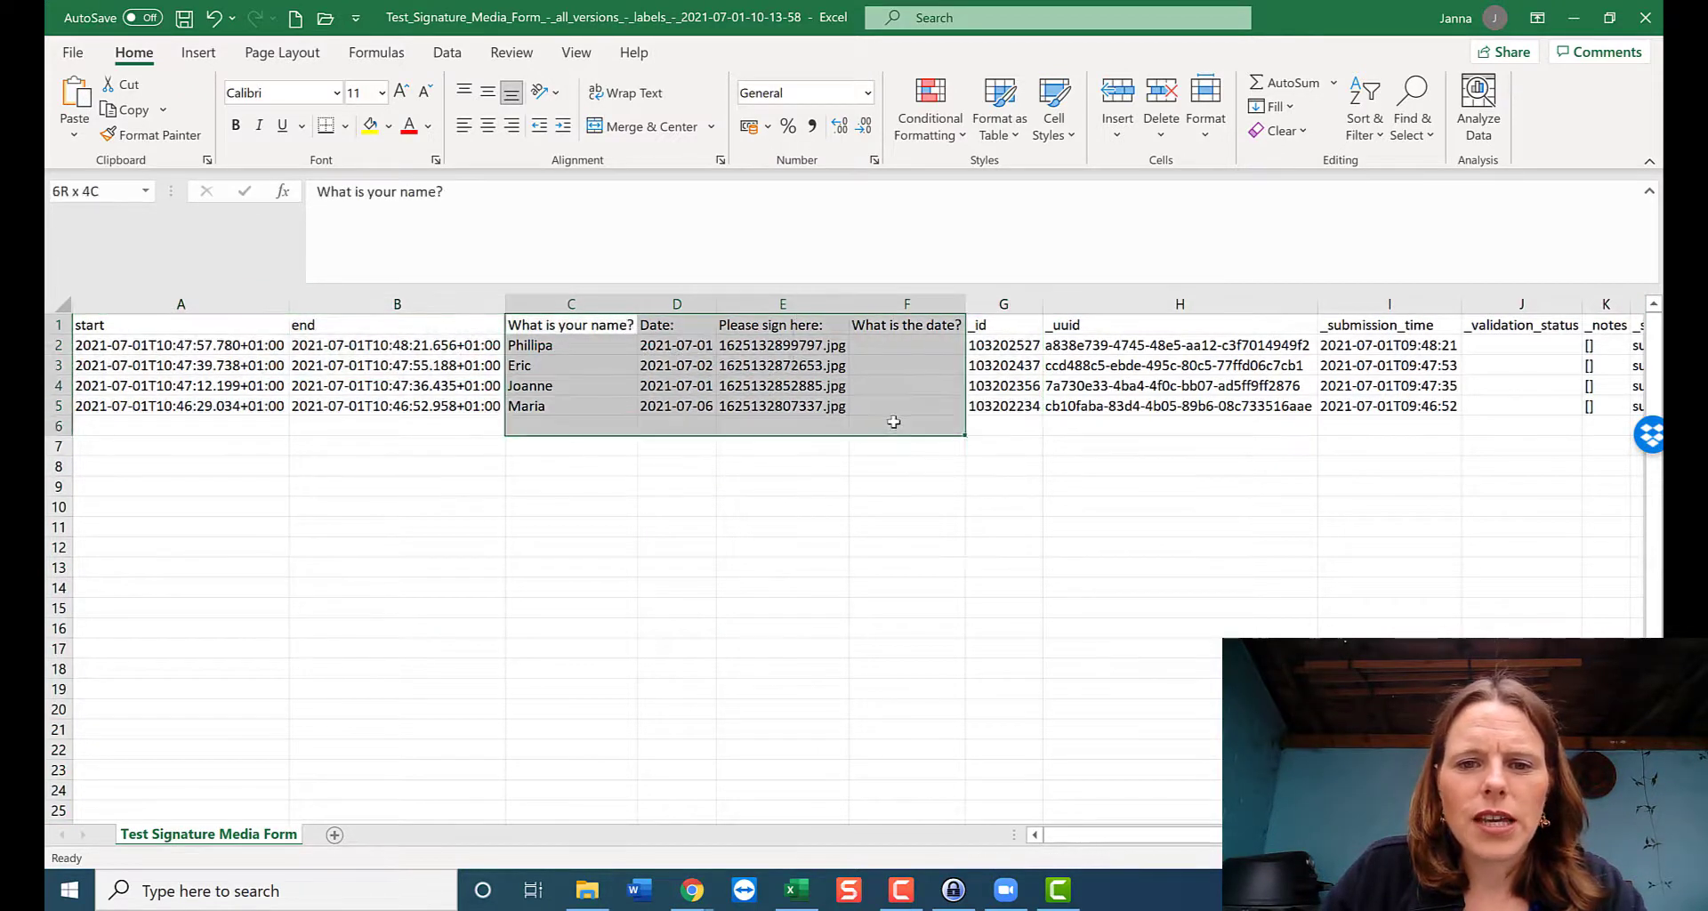
pyautogui.moveTo(570, 324); pyautogui.dragTo(805, 409)
# Locate the signature file name in the first submission's row and the matching folder identifier in its _uuid column
pyautogui.click(791, 345)
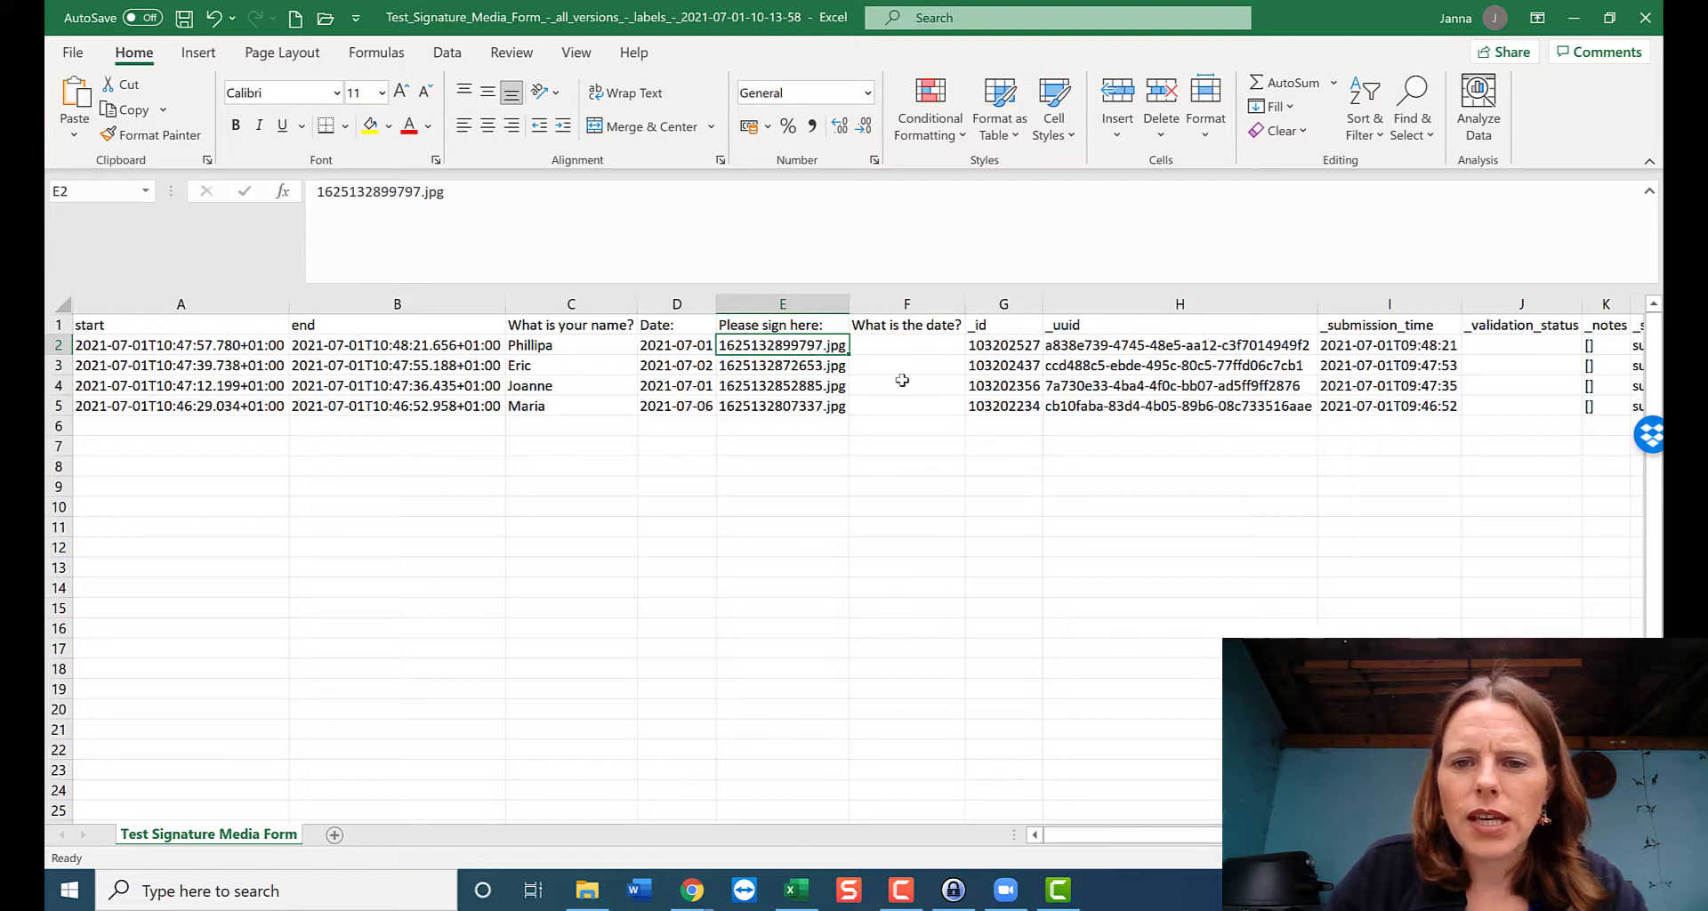
pyautogui.press('Right')
pyautogui.press('Right')
pyautogui.press('Right')
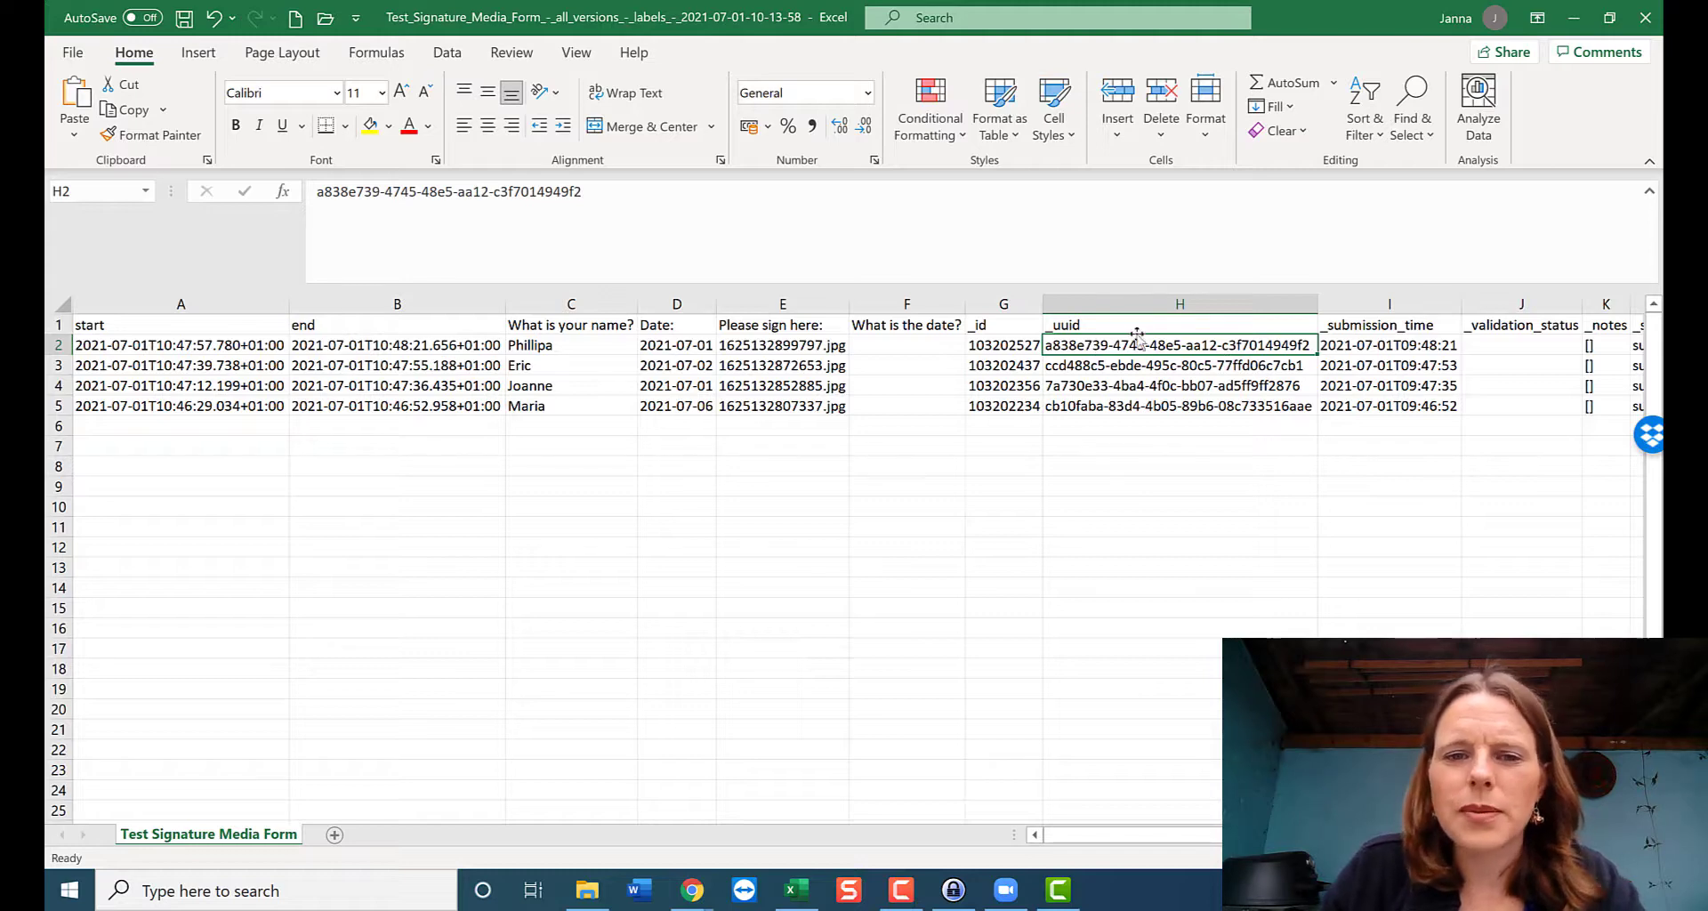
pyautogui.hotkey('alt', 'Tab')
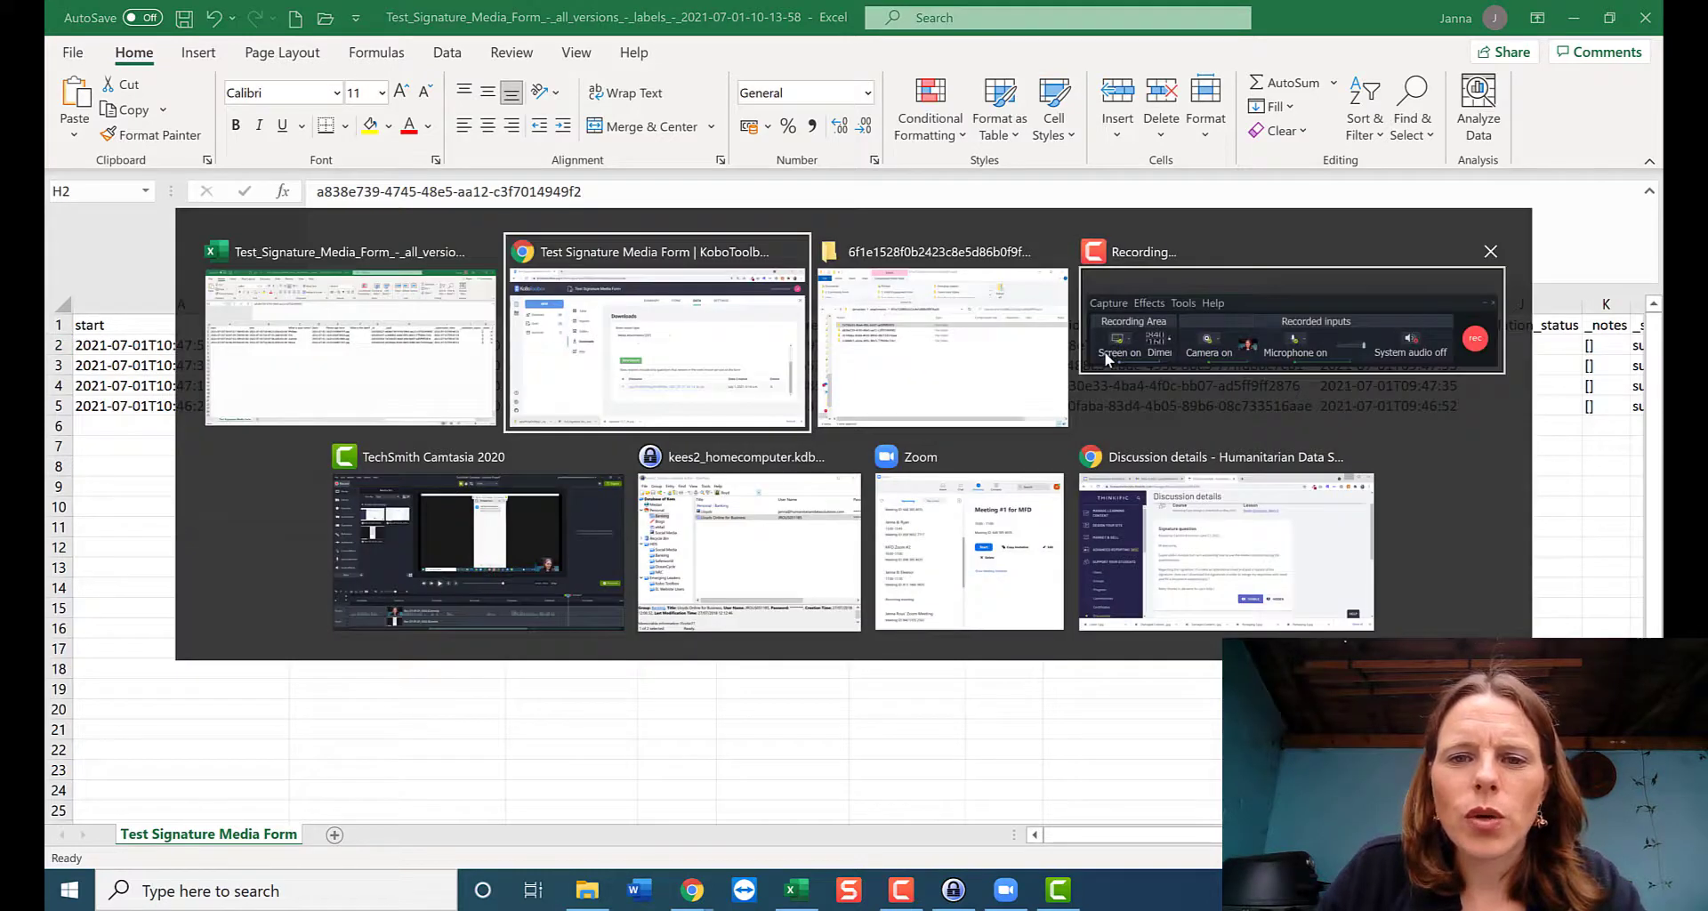
pyautogui.hotkey('alt', 'Tab')
pyautogui.click(641, 440)
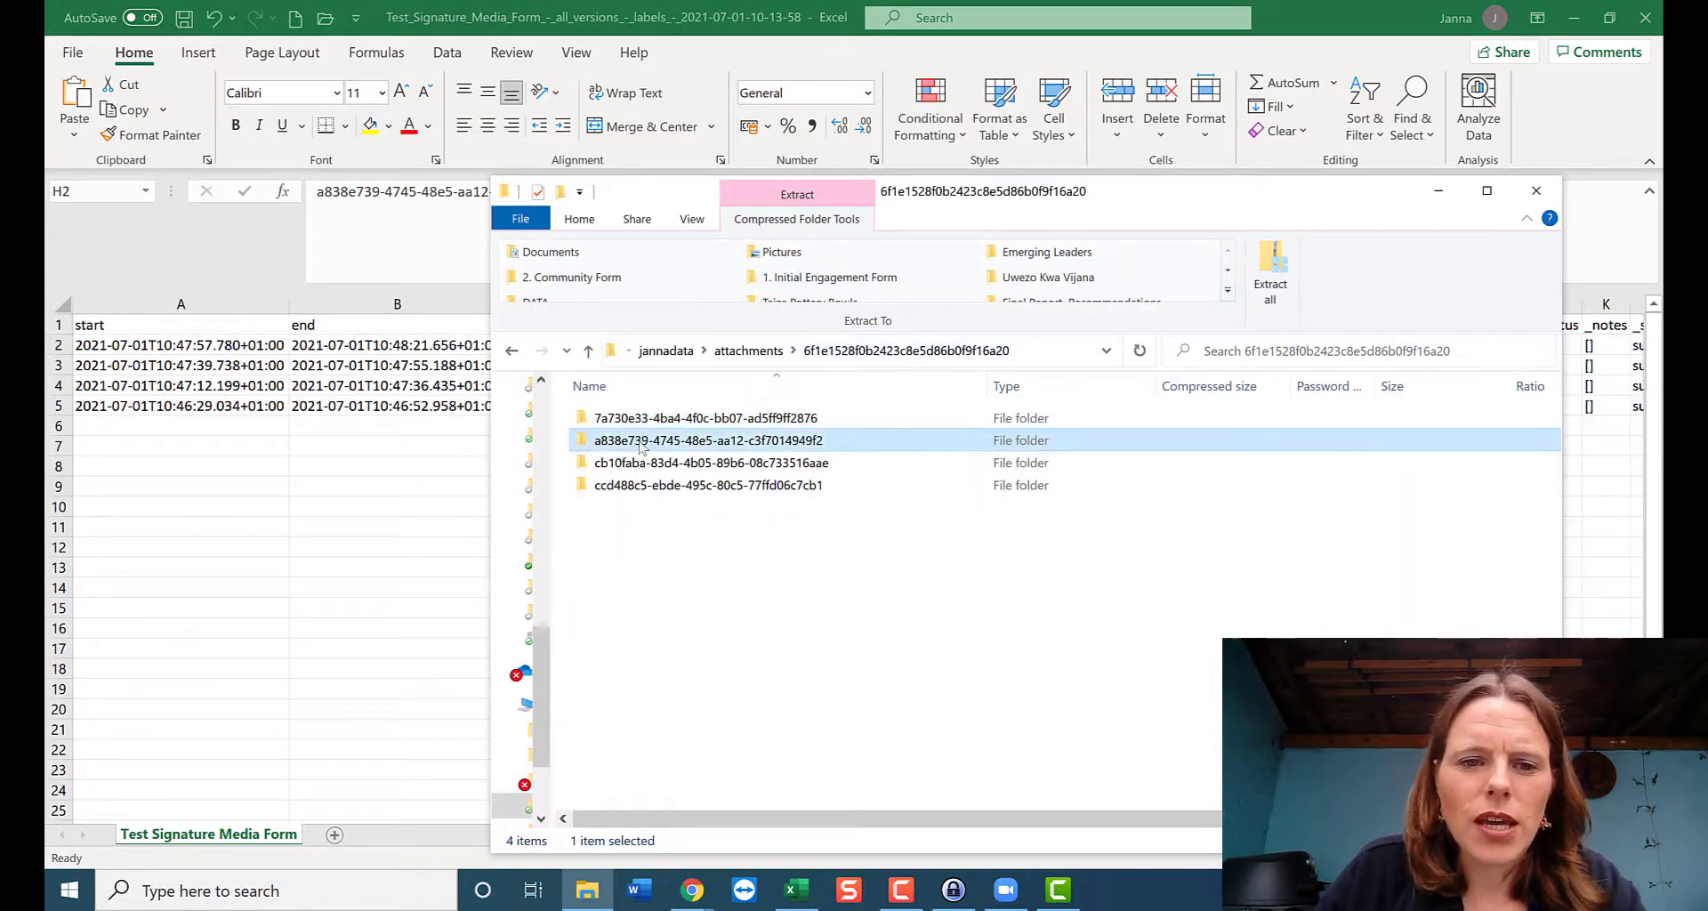
pyautogui.doubleClick(642, 441)
pyautogui.click(655, 418)
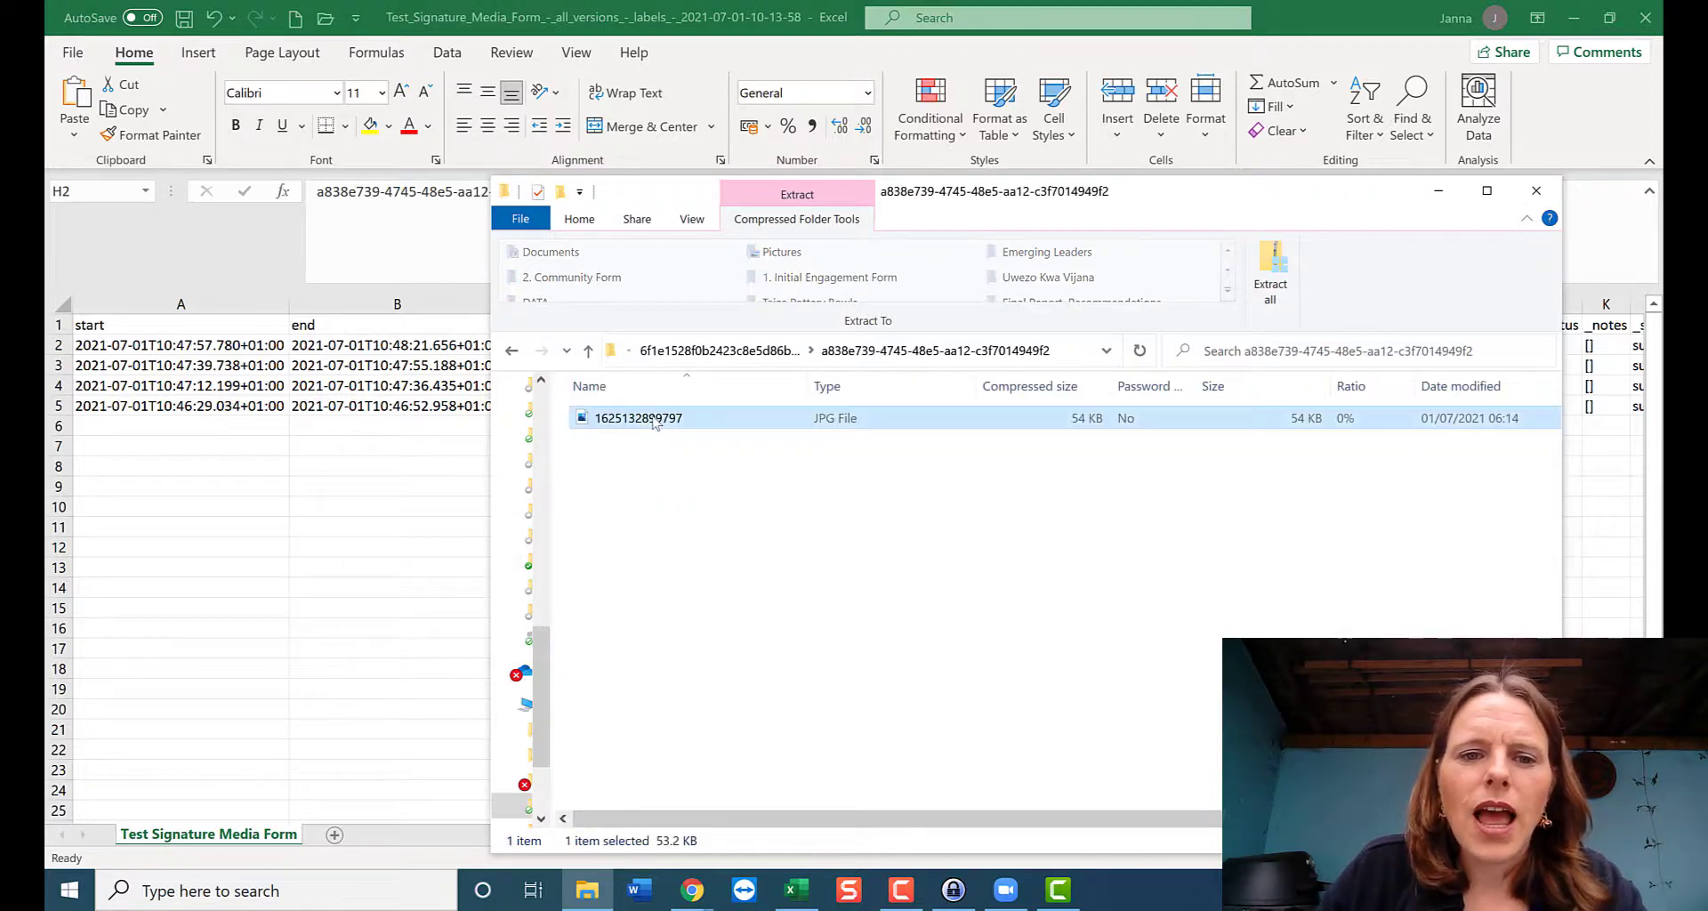
pyautogui.doubleClick(781, 419)
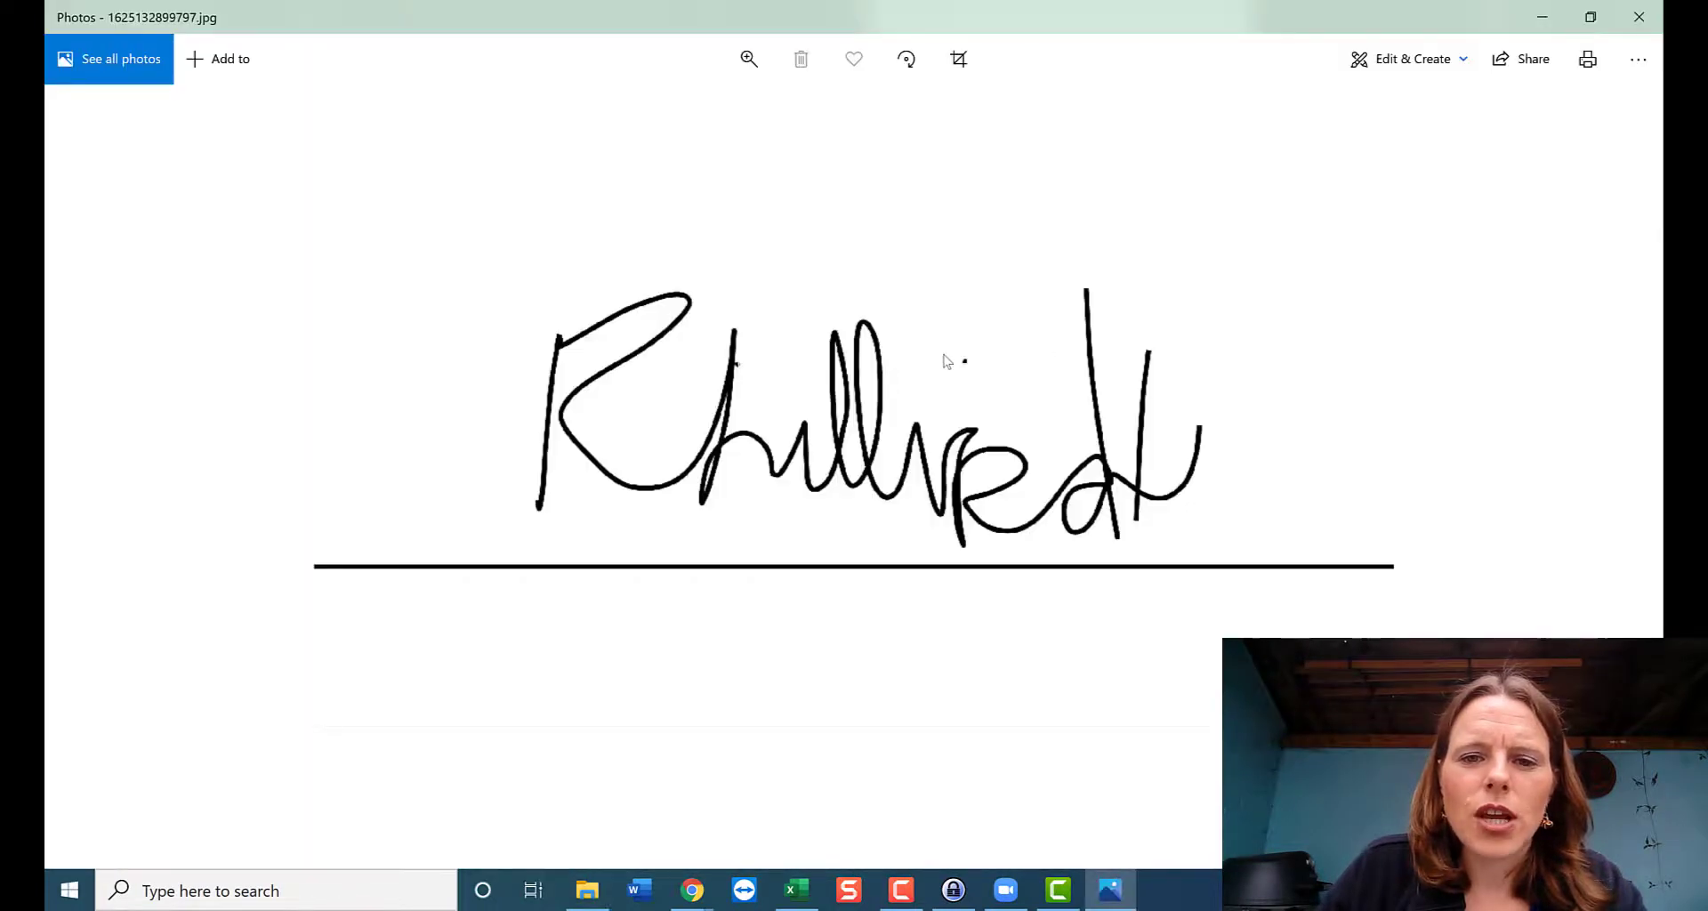
# Switch back to the Excel export and compare the opened signature image with the name in the first submission's row
pyautogui.hotkey('alt', 'Tab')
pyautogui.hotkey('alt', 'Tab')
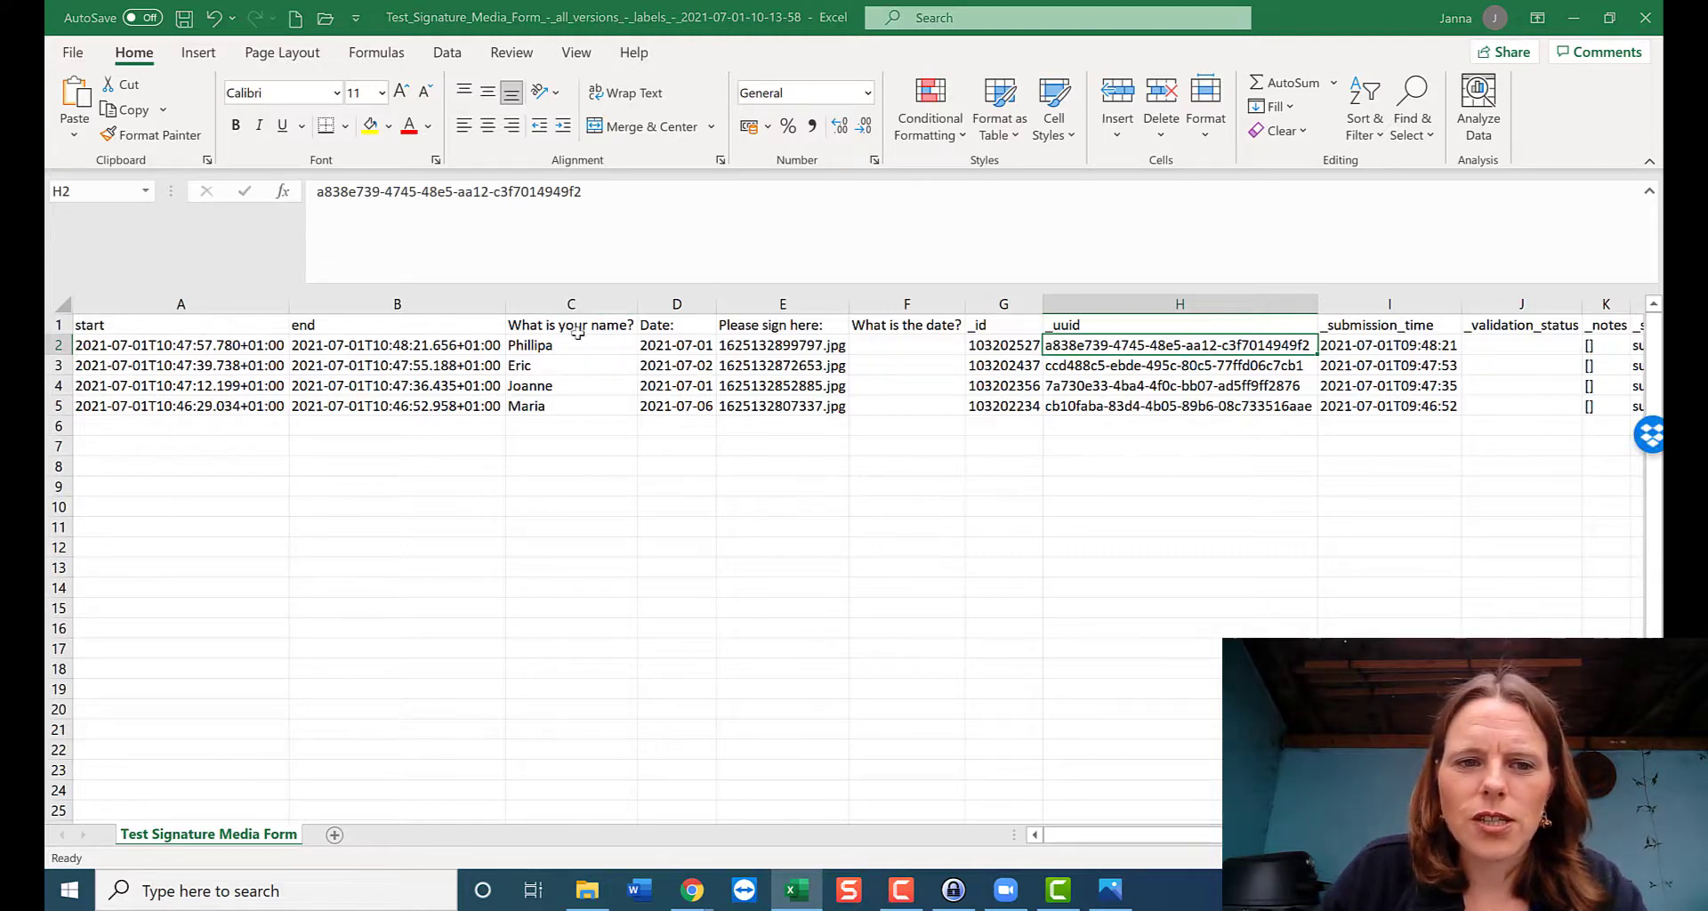
pyautogui.hotkey('alt', 'Tab')
pyautogui.hotkey('alt', 'Tab')
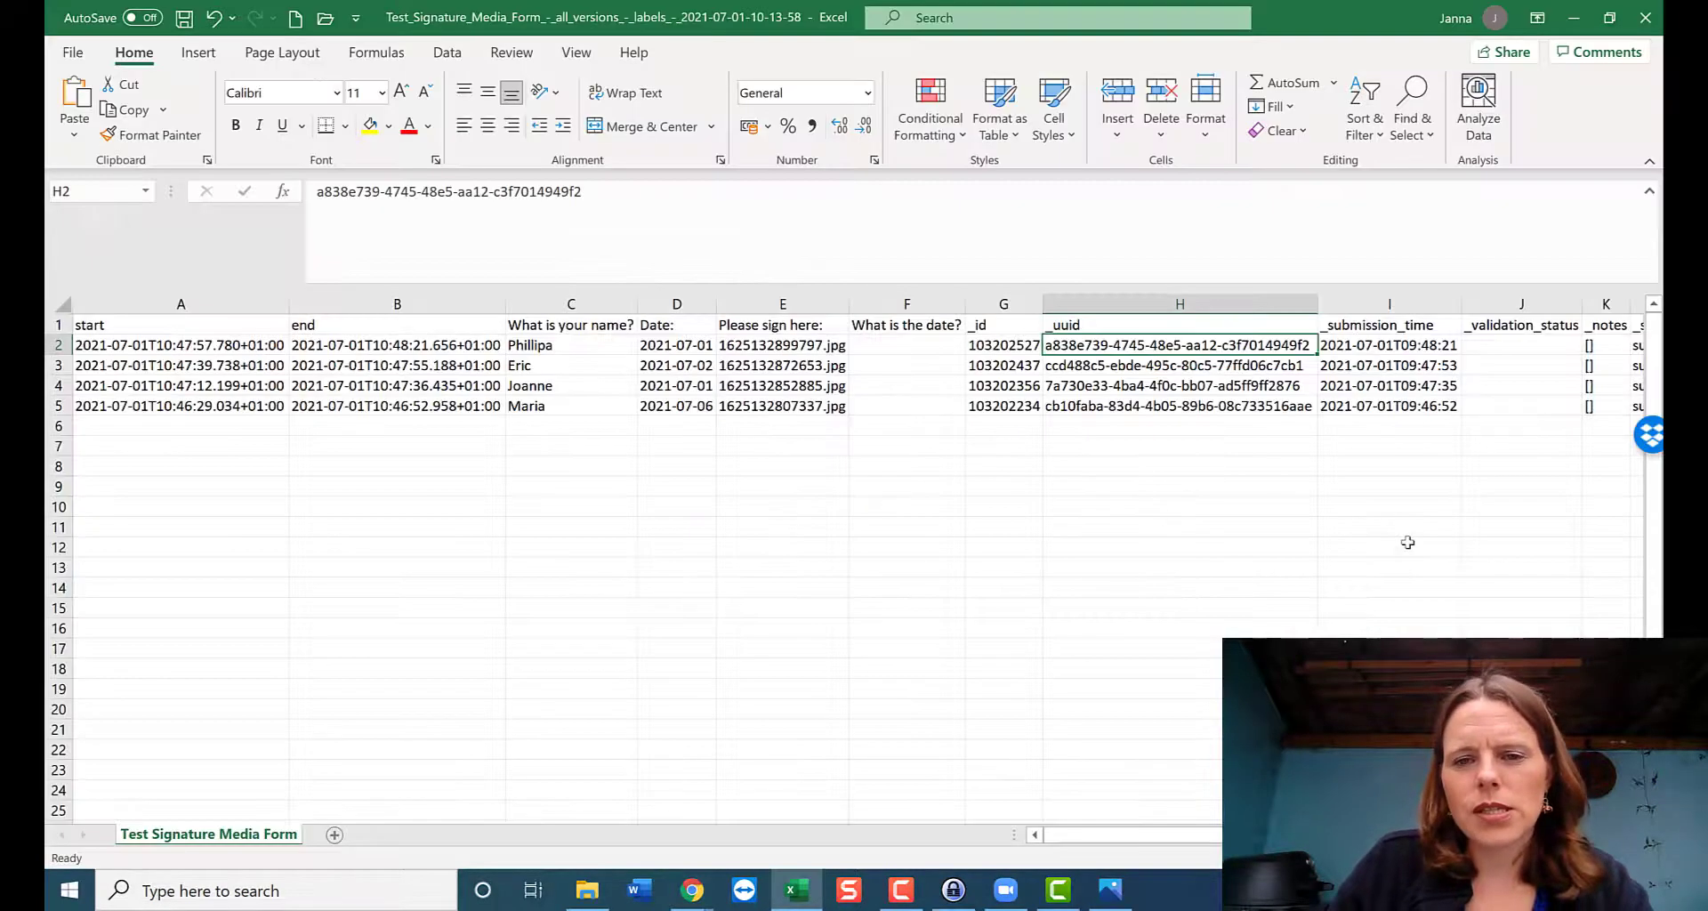